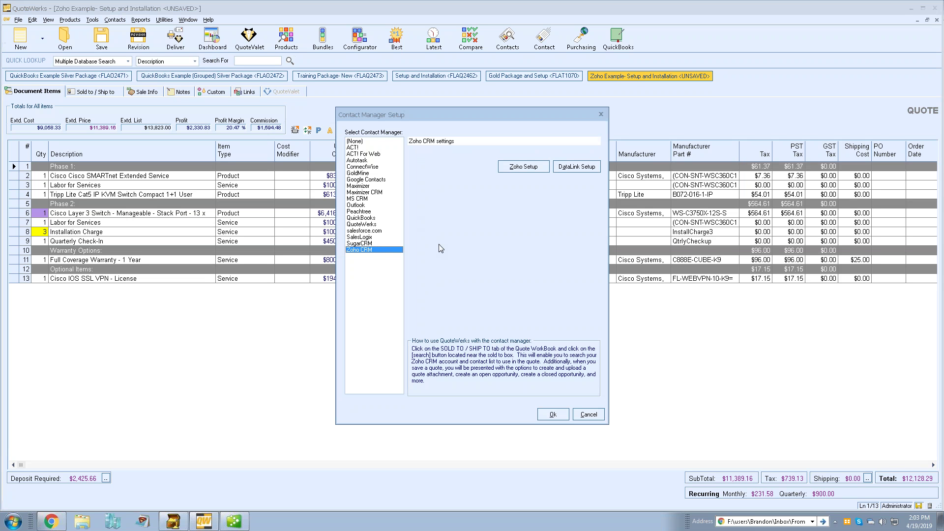
- Open the Zoho CRM Setup, which shows a CONNECTED status and automatic deal completion on order
click(541, 168)
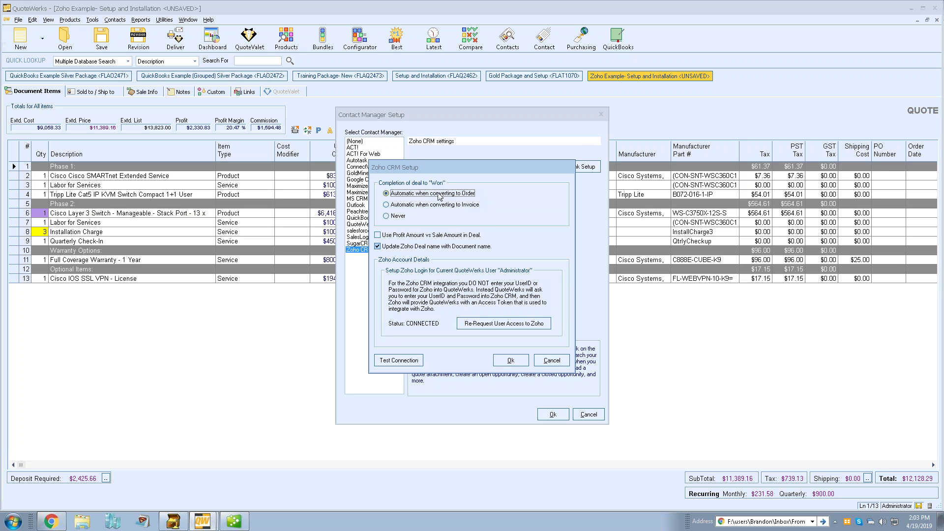
- Set deal completion to 'Automatic when converting to Order' and close both setup dialogs with Ok
click(439, 210)
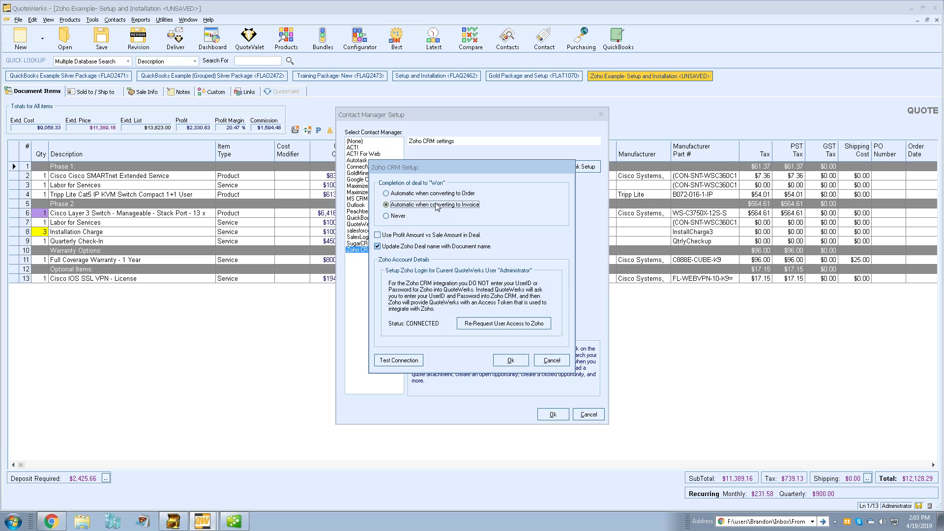
click(402, 217)
click(429, 193)
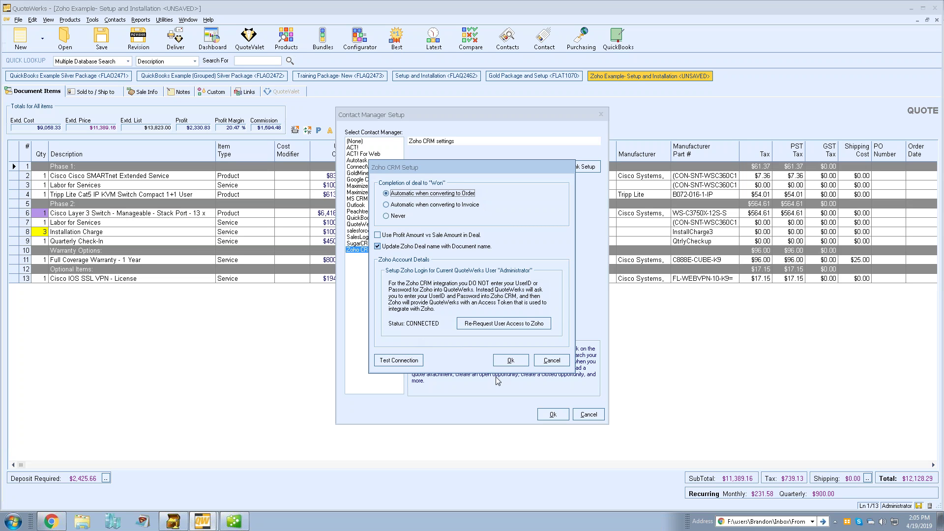
click(501, 360)
click(550, 415)
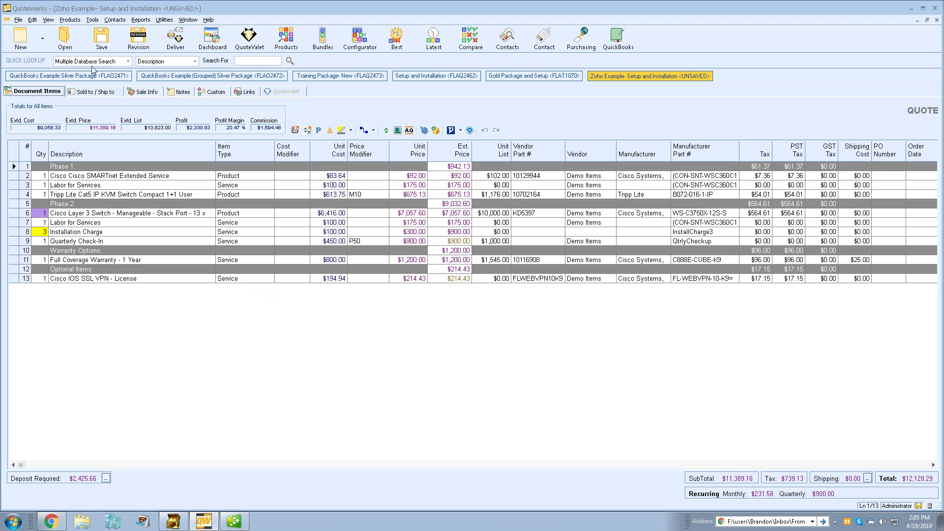
click(114, 20)
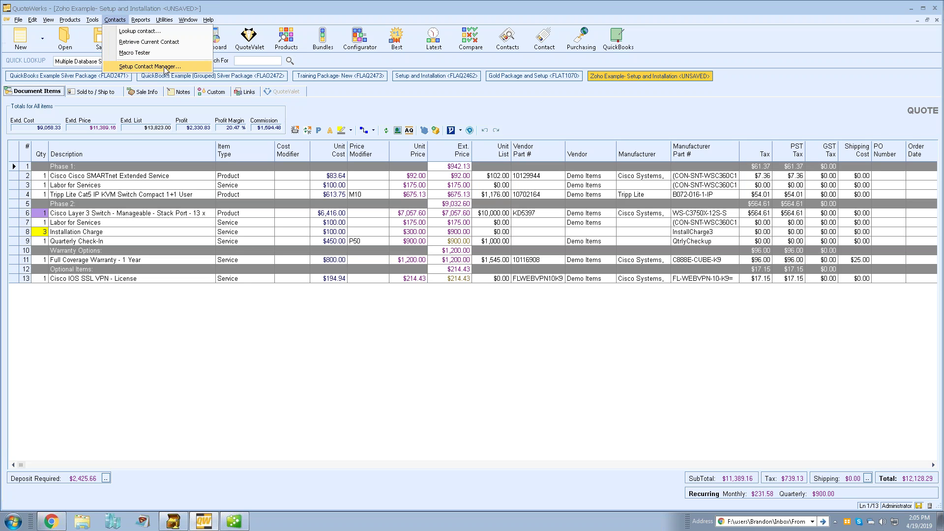
click(116, 107)
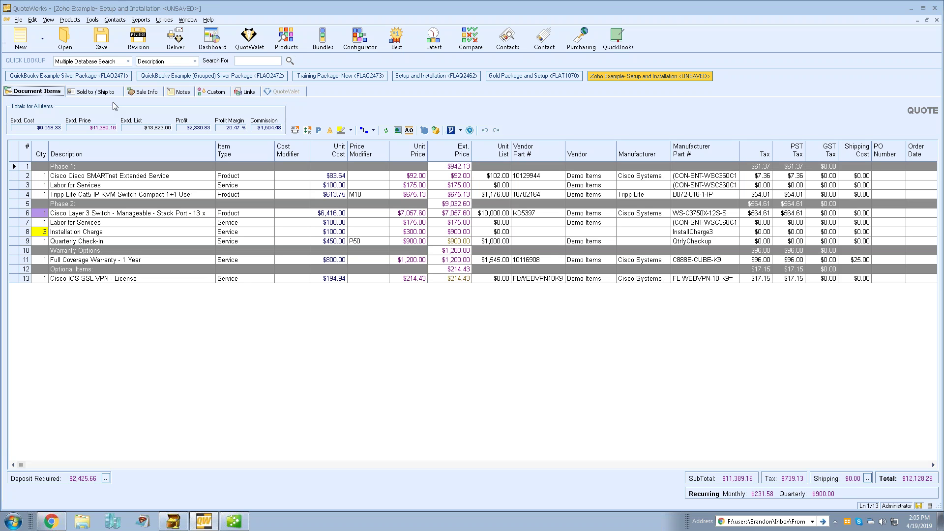
click(93, 20)
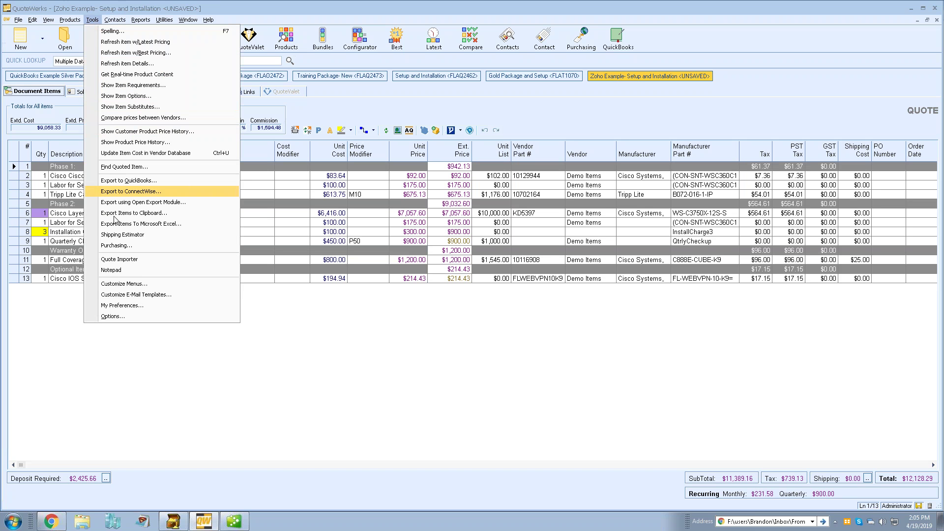
click(172, 305)
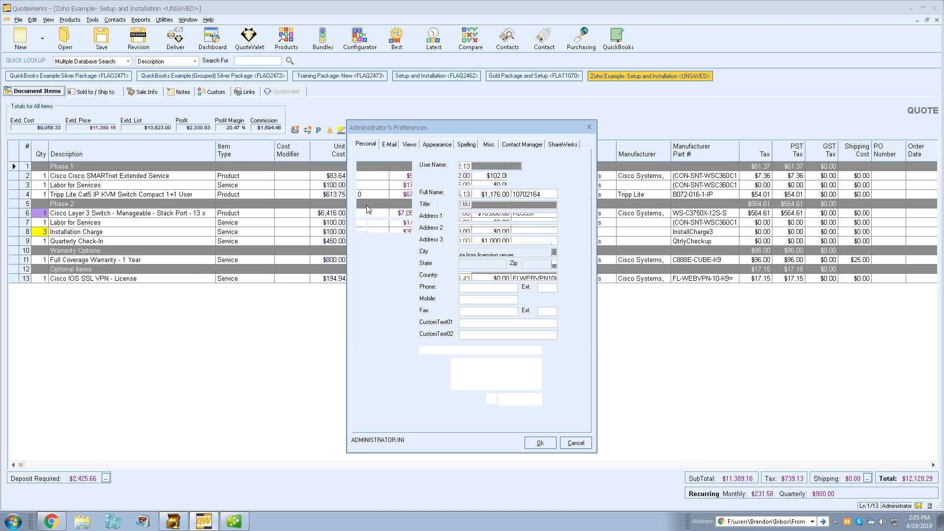
click(530, 149)
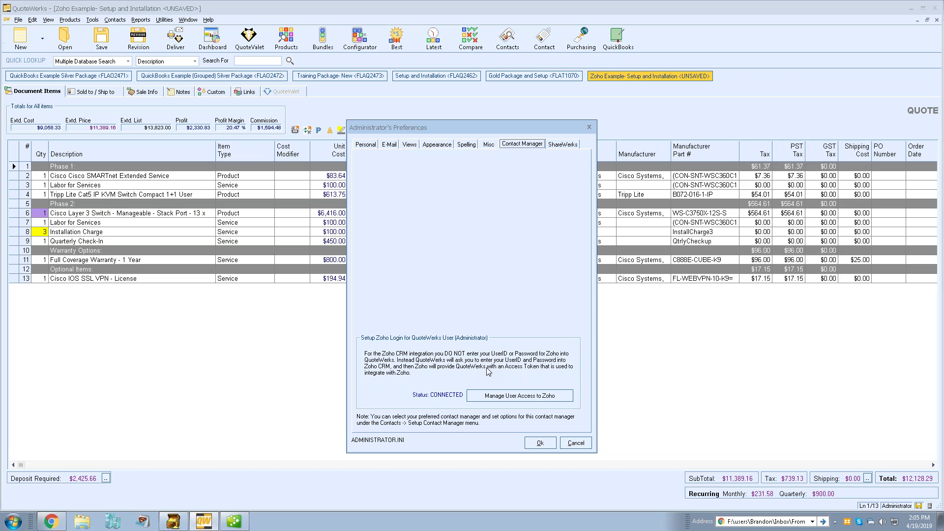
click(563, 442)
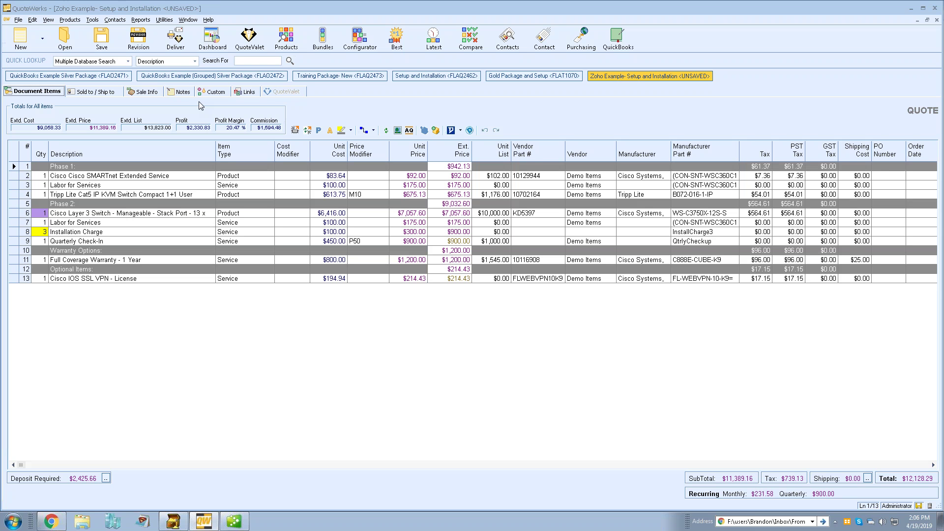
- Search Zoho contacts by Account Name for 'ca' and apply the Catz Crafty Candy Concoctions contact to all addresses
click(118, 93)
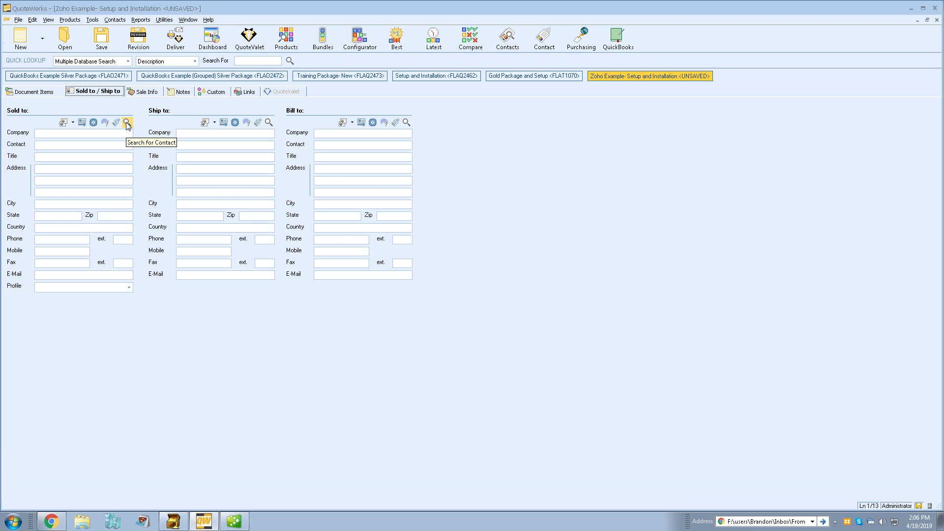
click(127, 123)
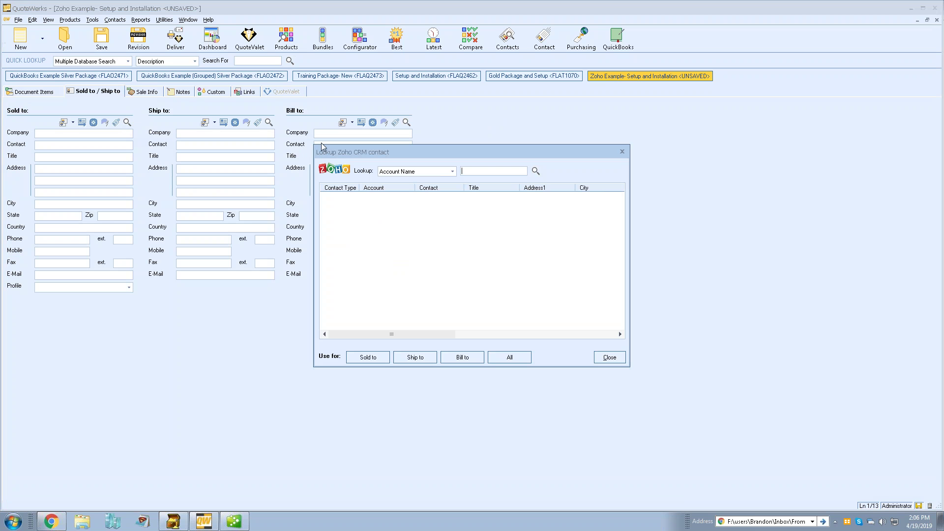
drag(379, 148, 490, 110)
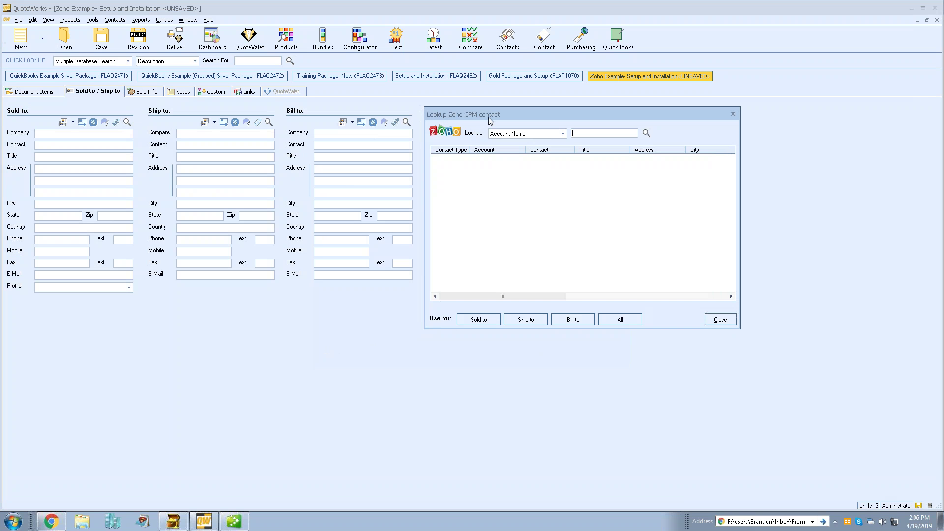
click(564, 134)
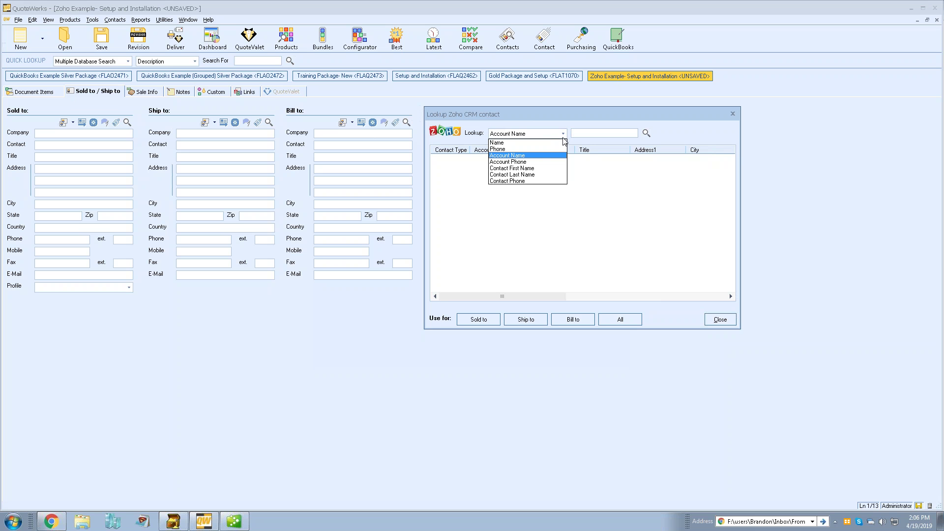
click(535, 155)
click(581, 136)
text(ca)
key(Return)
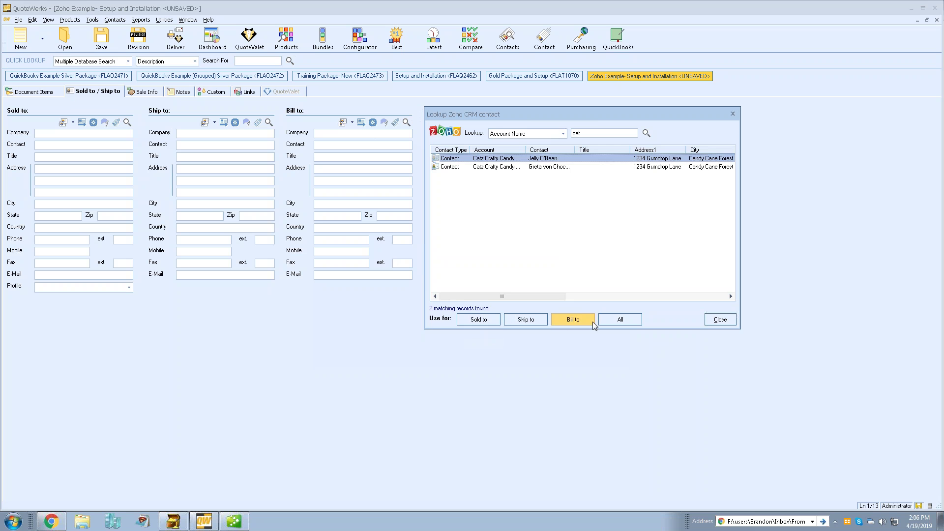
click(615, 323)
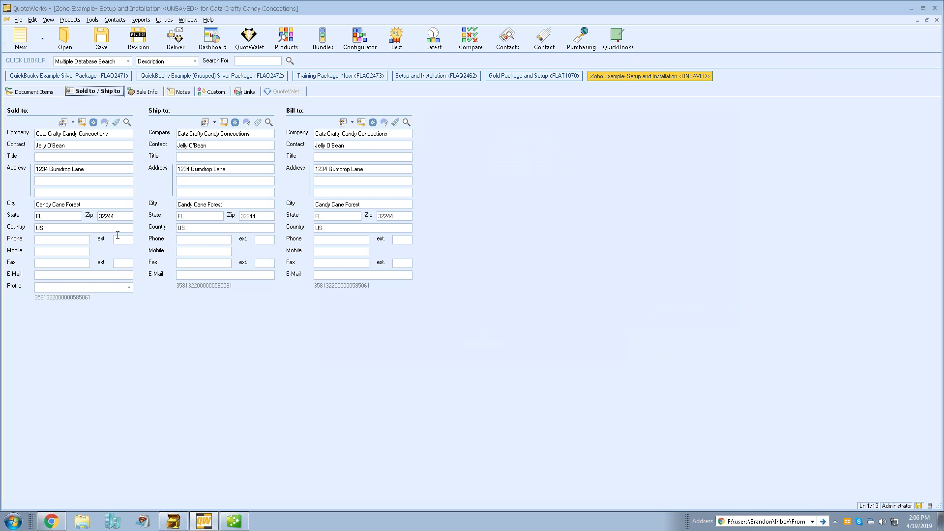
- Enter the sales e-mail for Sold to, copy it to Ship to and Bill to, then return to Document Items
click(50, 274)
click(205, 122)
click(344, 123)
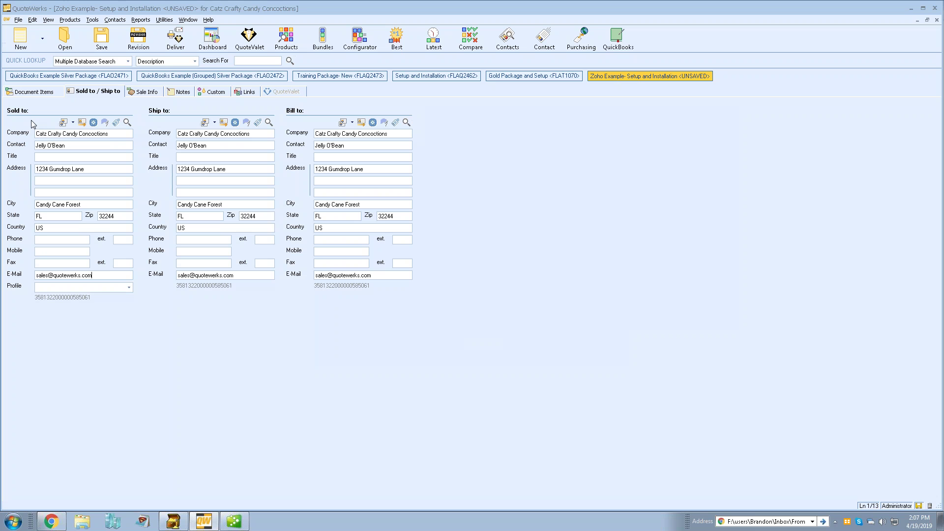
click(37, 98)
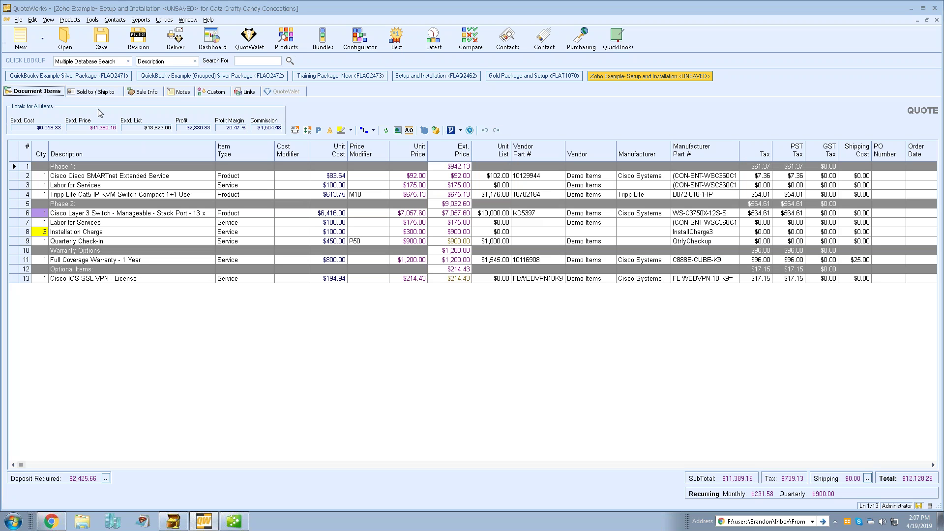
- Open the Save Quote As dialog for 'Zoho Example- Setup and Installation' and edit the end of the name
click(101, 42)
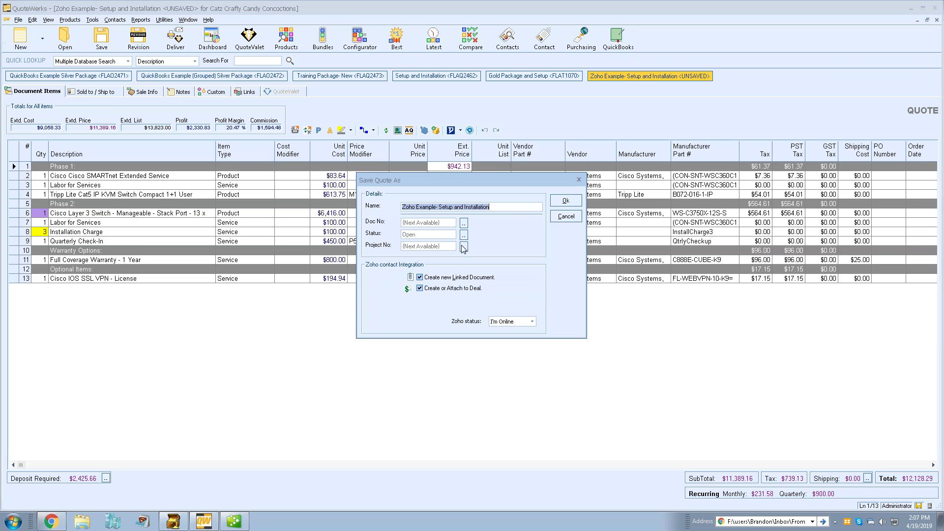
click(504, 207)
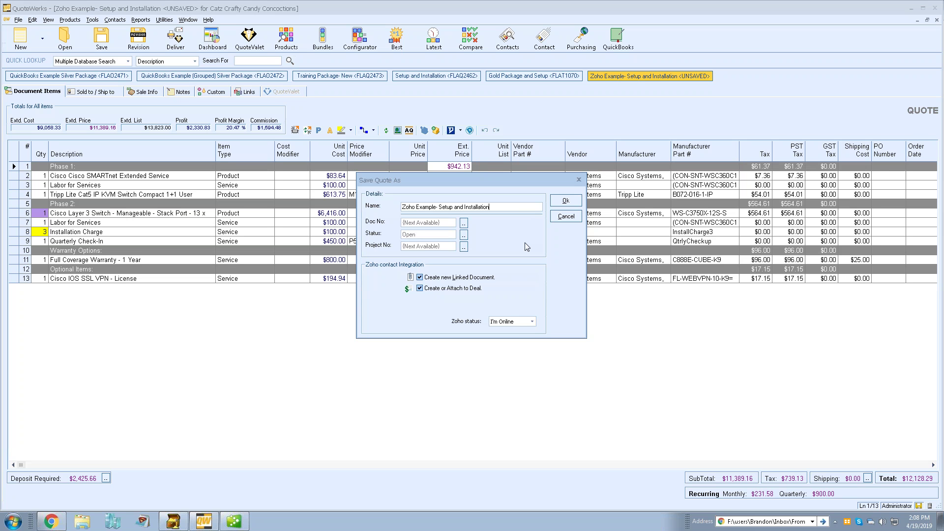
- Confirm the save and choose to create a new Zoho deal instead of using an existing one
click(566, 200)
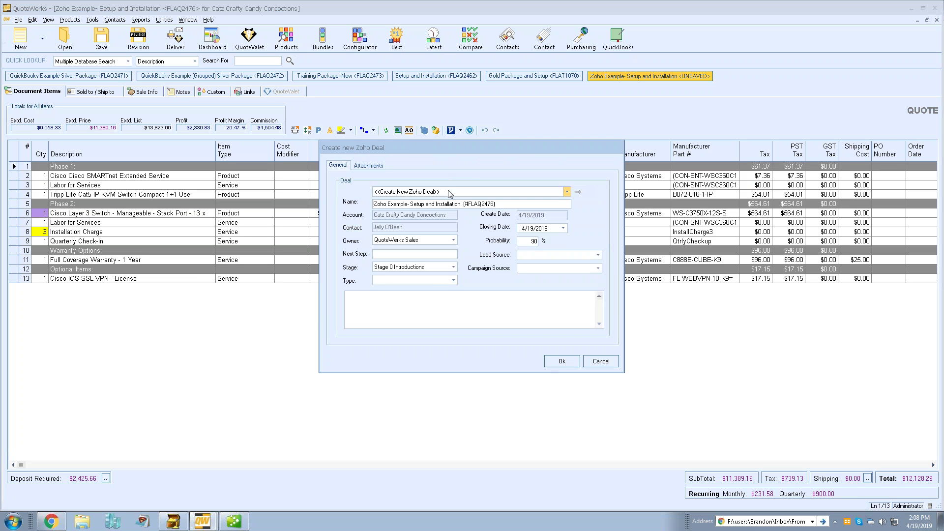
click(568, 193)
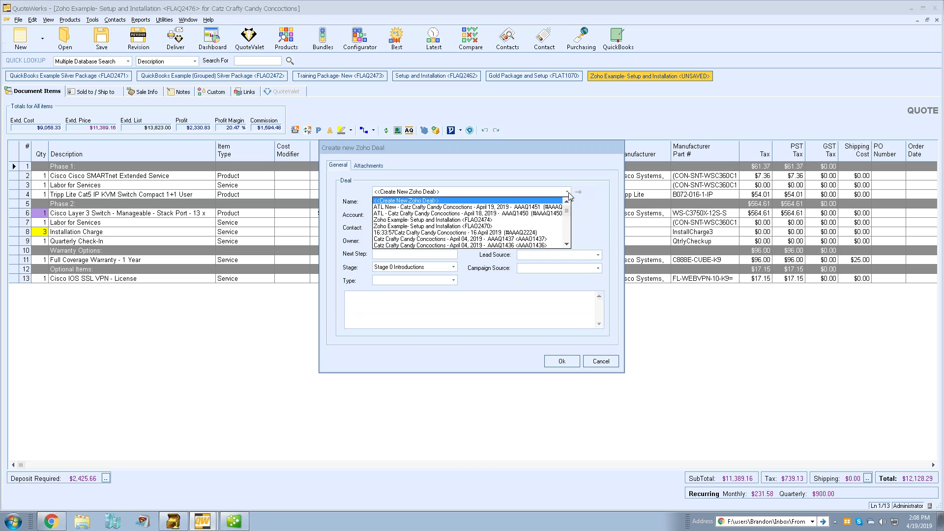
mouse_move(568, 215)
mouse_down()
mouse_move(568, 225)
mouse_move(572, 200)
mouse_up()
click(543, 172)
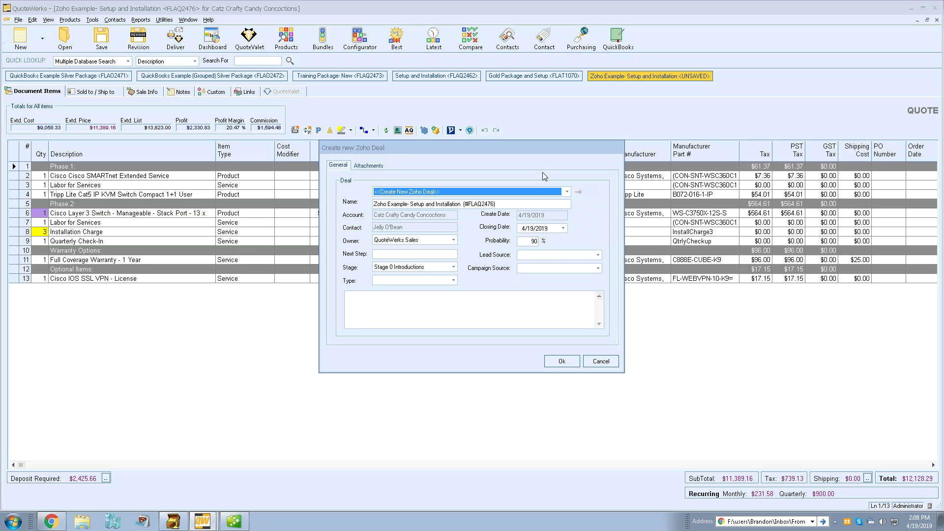
click(555, 192)
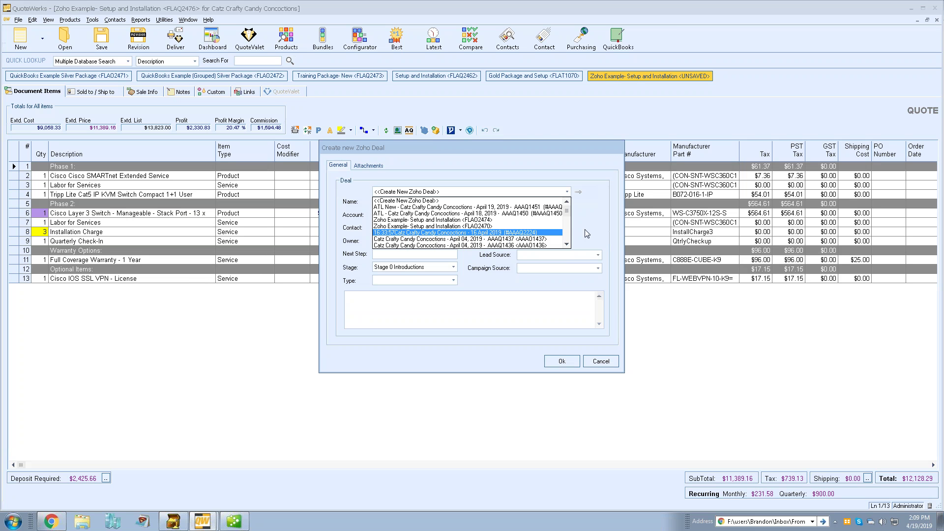
click(525, 168)
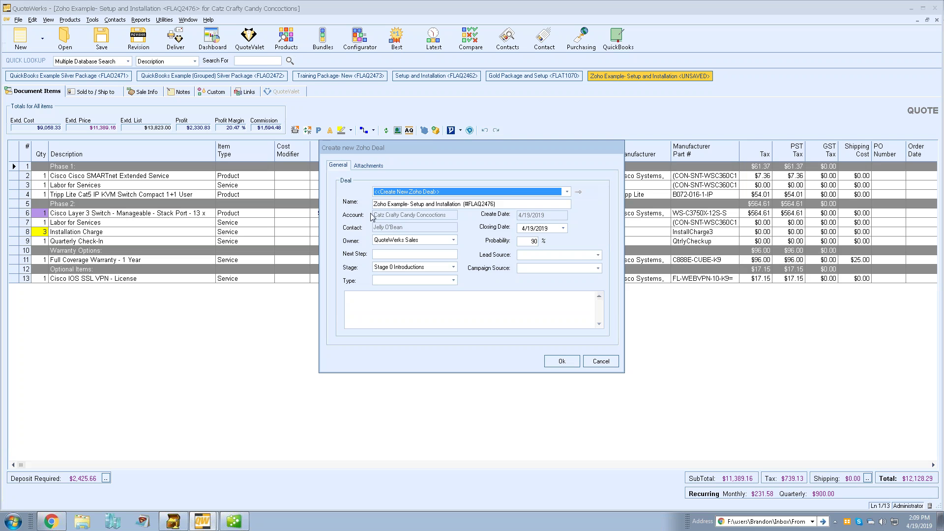
- Set the new deal's stage to Stage 3 Value Proposition and review its Attachments tab
click(398, 205)
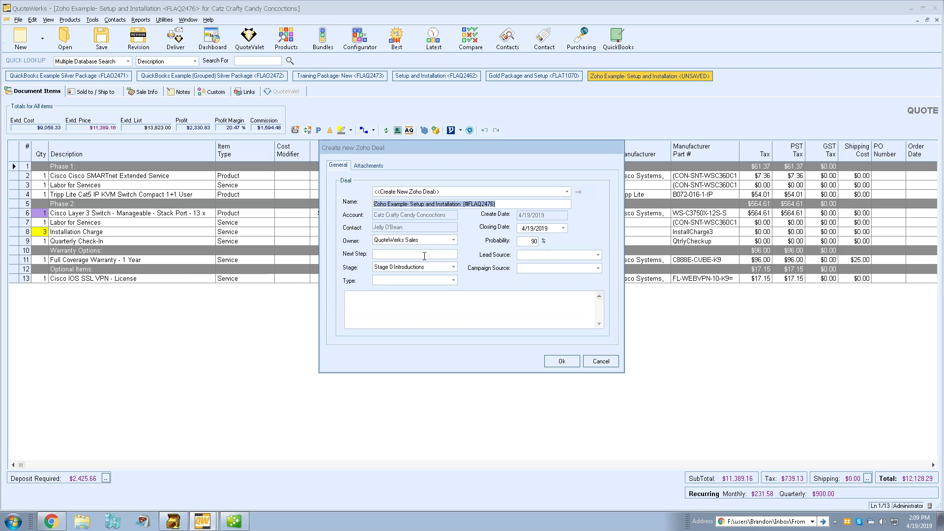
click(453, 266)
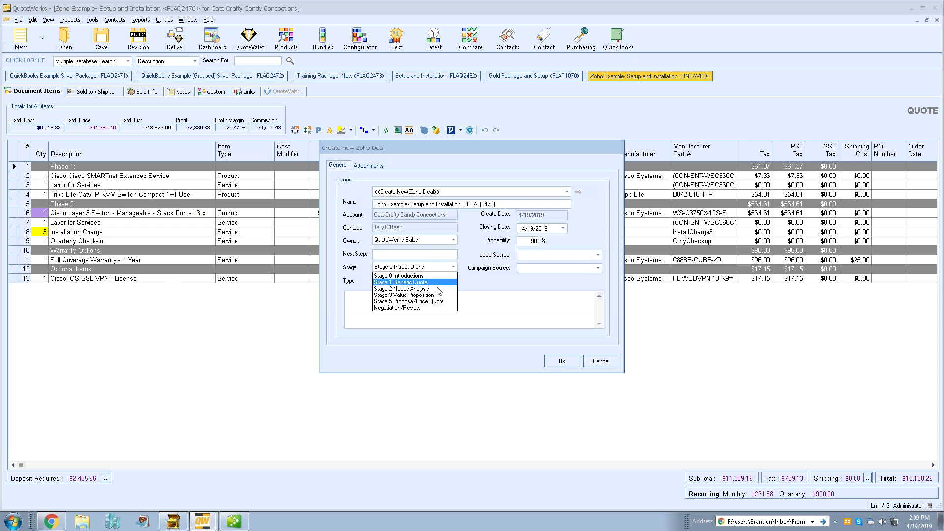
click(436, 295)
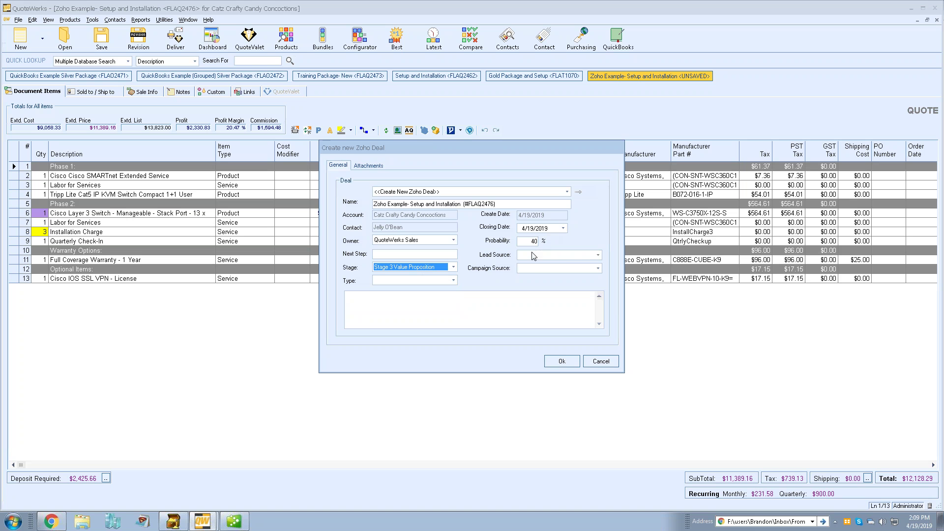
click(494, 303)
click(368, 166)
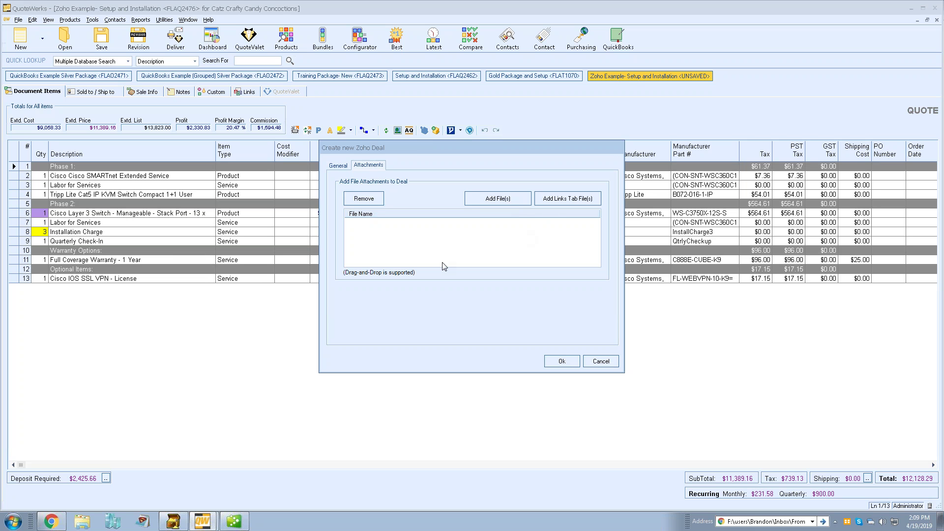
click(340, 166)
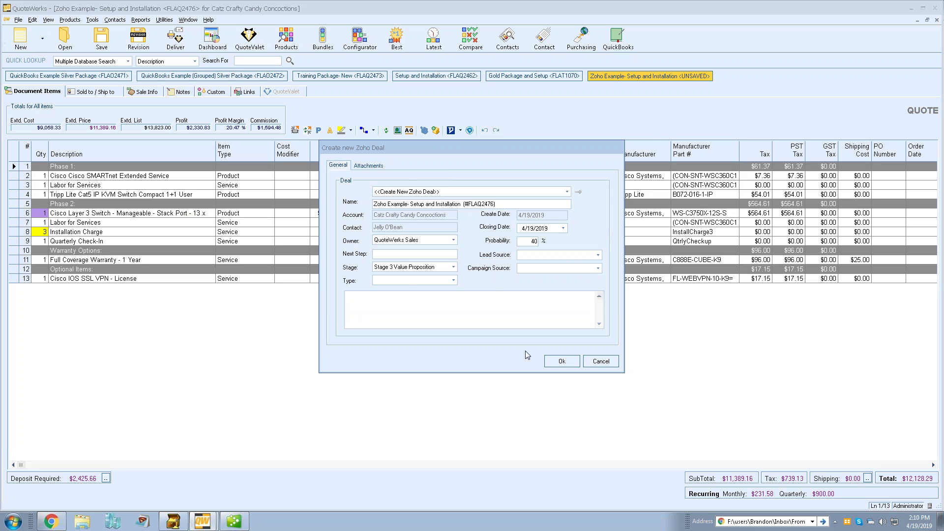
- Create the Zoho deal, then open deal #FLAQ2476 in Zoho CRM from the quote's Links tab
click(553, 361)
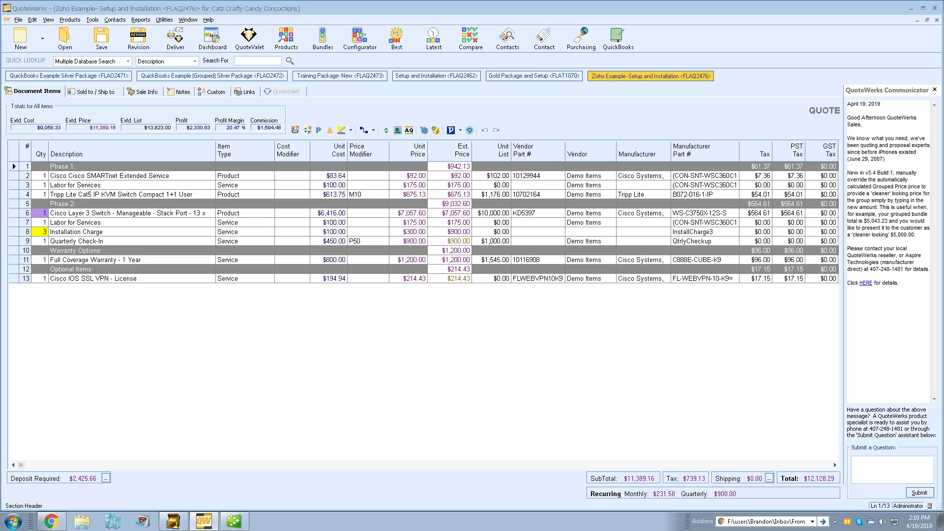
click(934, 89)
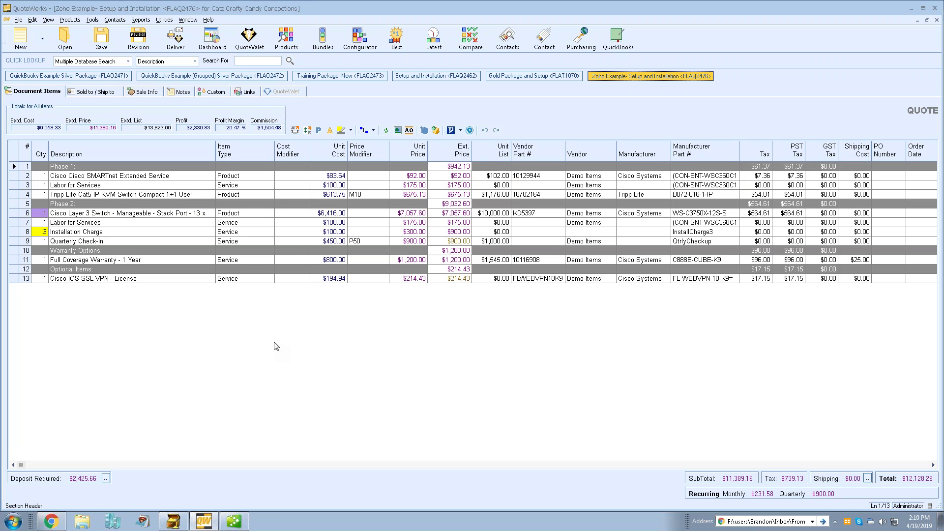
click(244, 92)
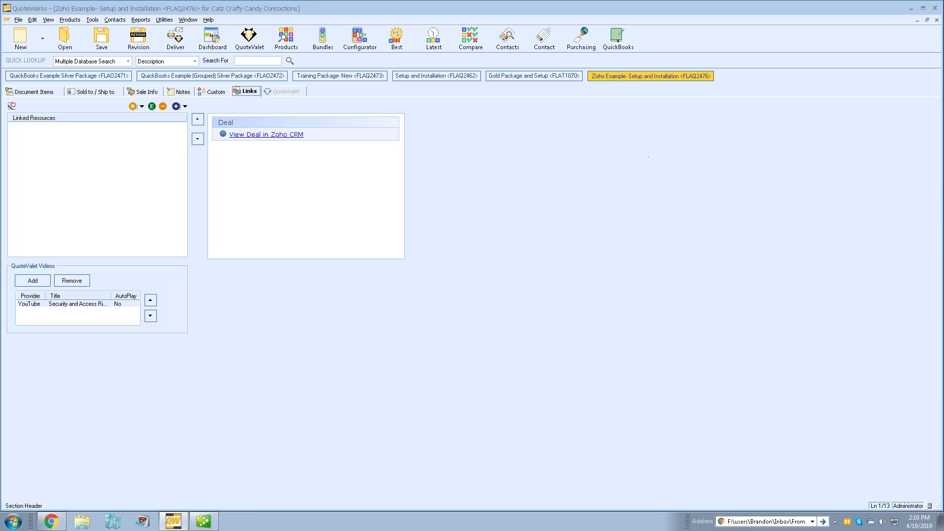
click(267, 136)
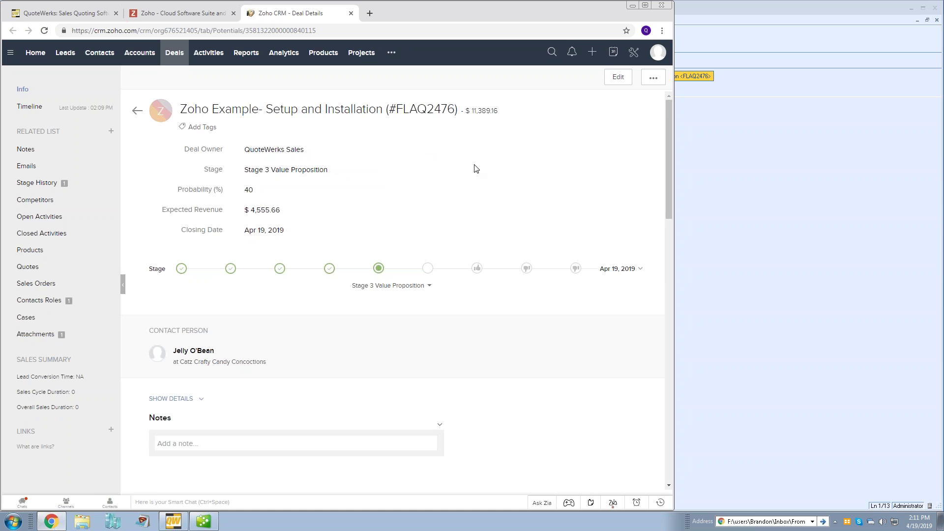
- Review the deal's Stage History, Contact Roles and flaq2476.dtf attachment in Zoho CRM, then return to QuoteWerks
scroll(476, 162, down, 1)
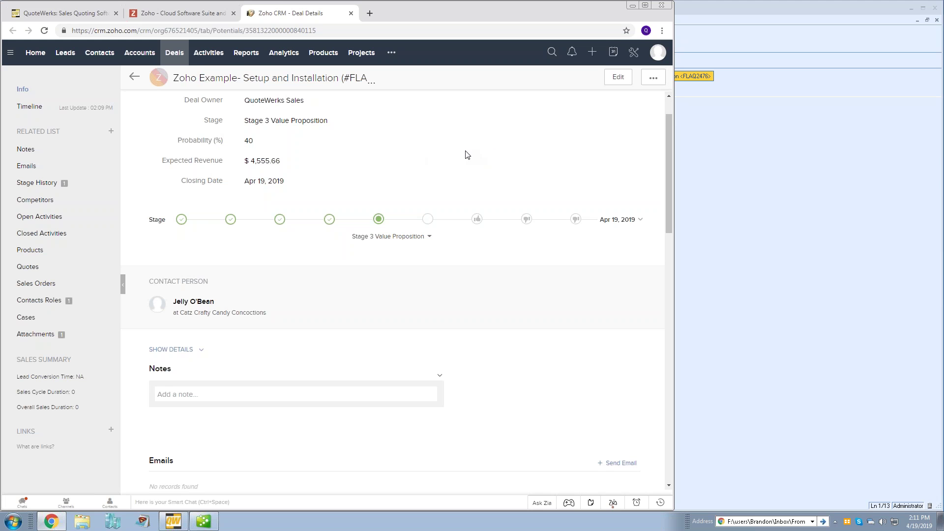
scroll(467, 155, down, 5)
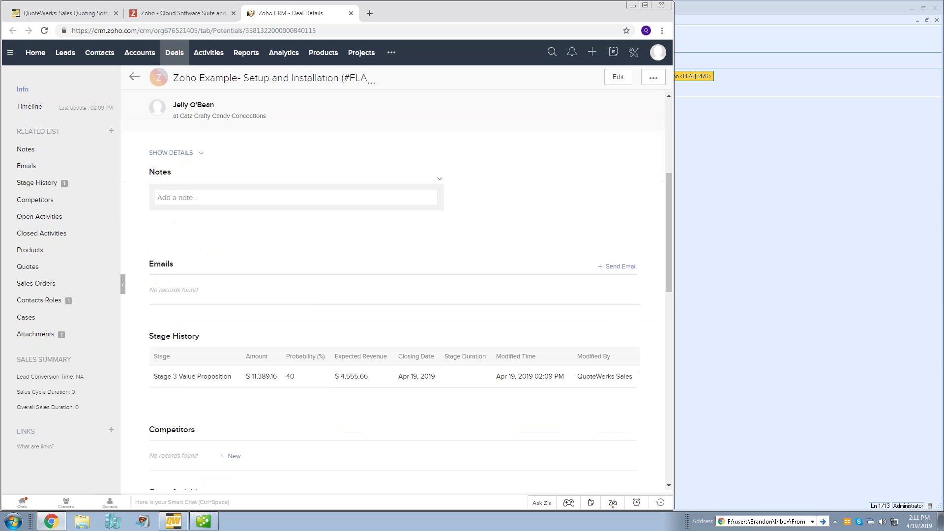
scroll(374, 197, down, 1)
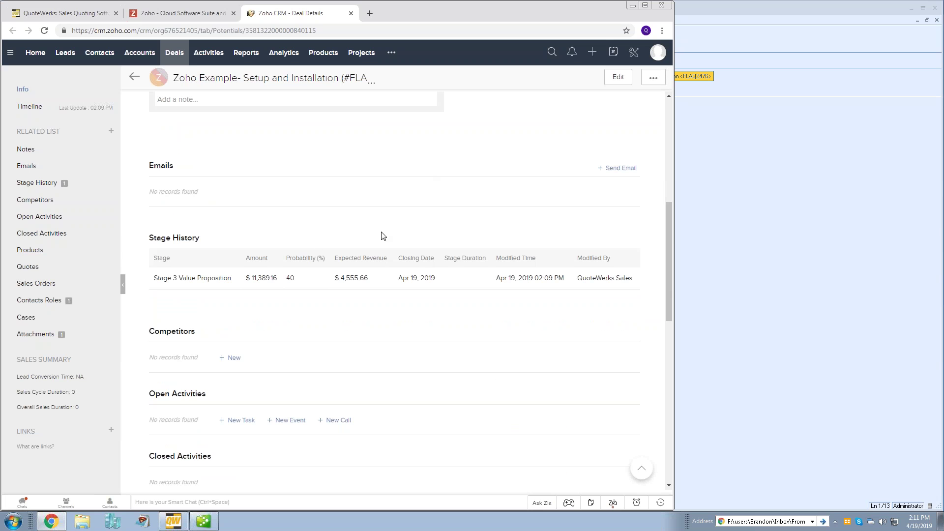
scroll(384, 235, down, 7)
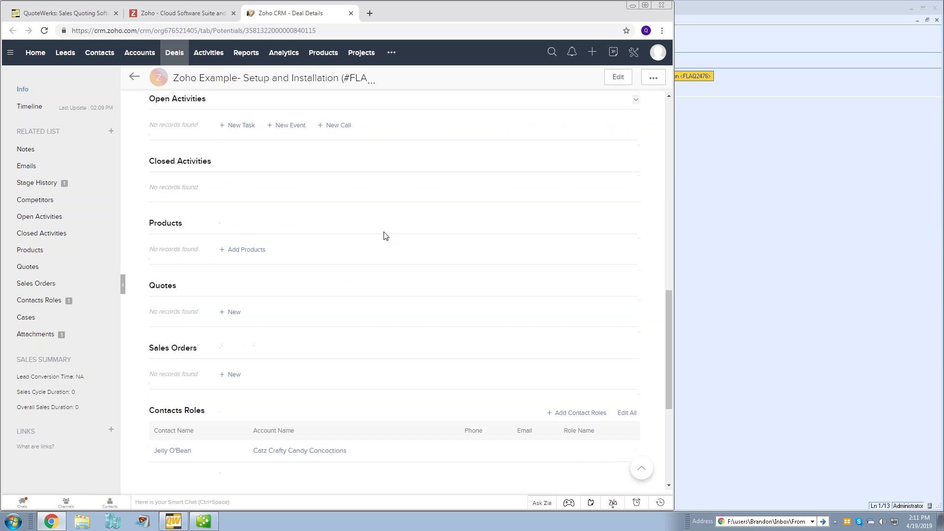
scroll(392, 236, down, 2)
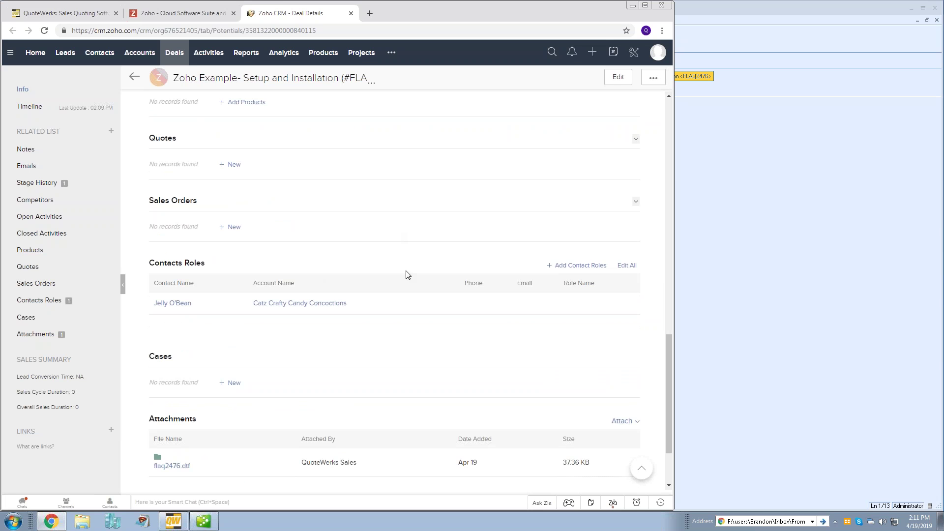
scroll(407, 273, down, 2)
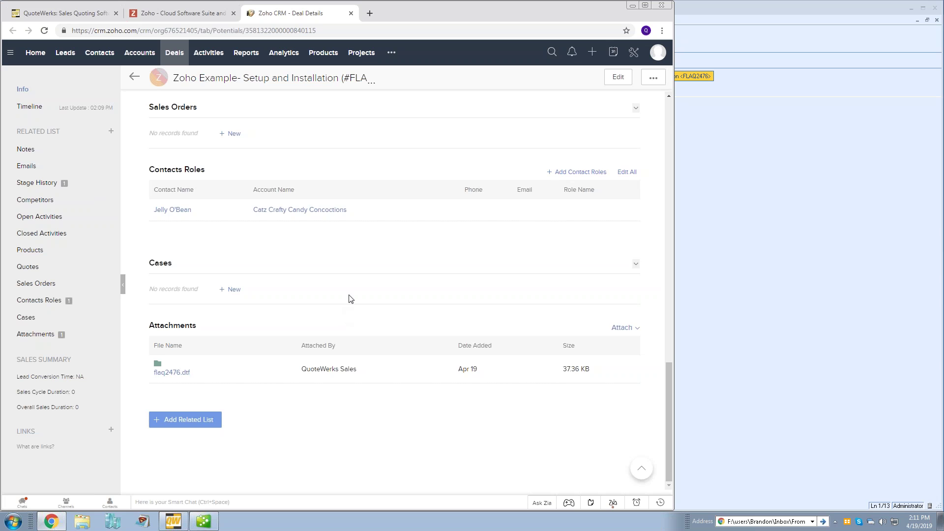
scroll(351, 299, up, 10)
click(781, 219)
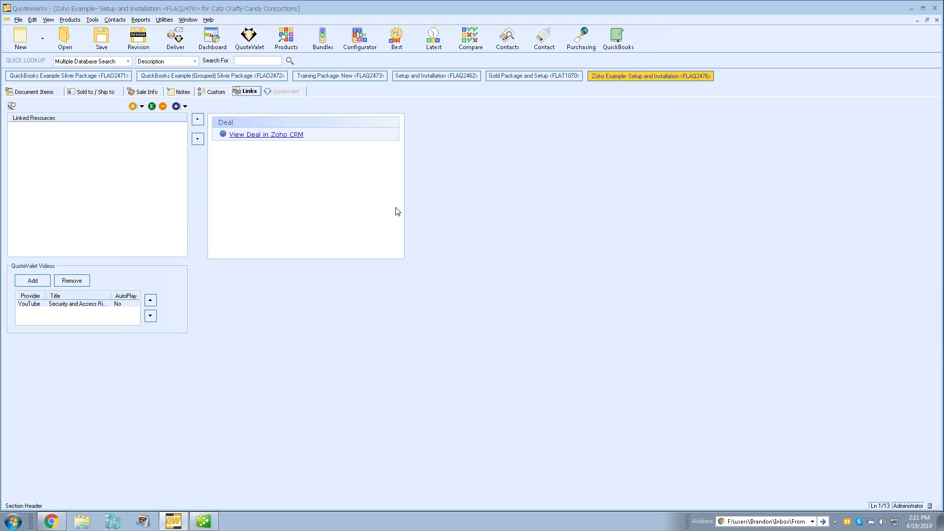
- Save the quote again, updating the existing linked document and Zoho deal
click(30, 96)
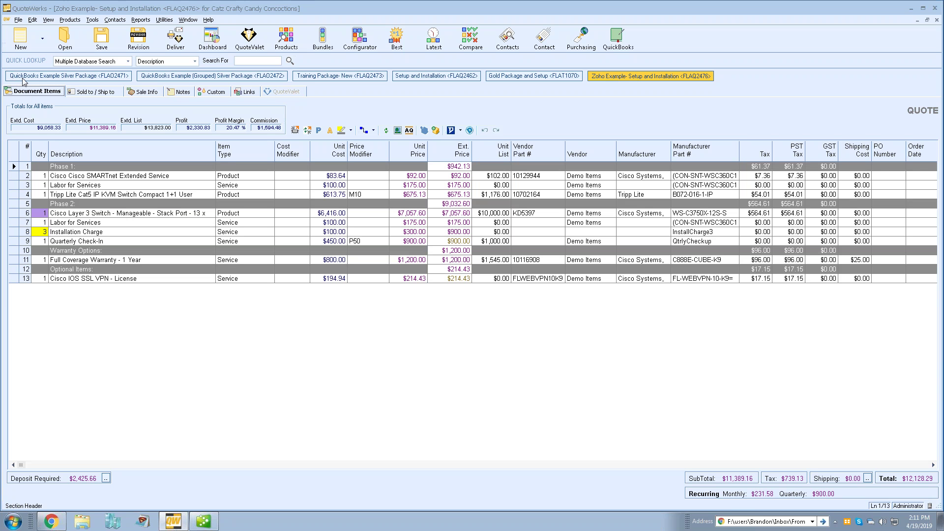
click(98, 39)
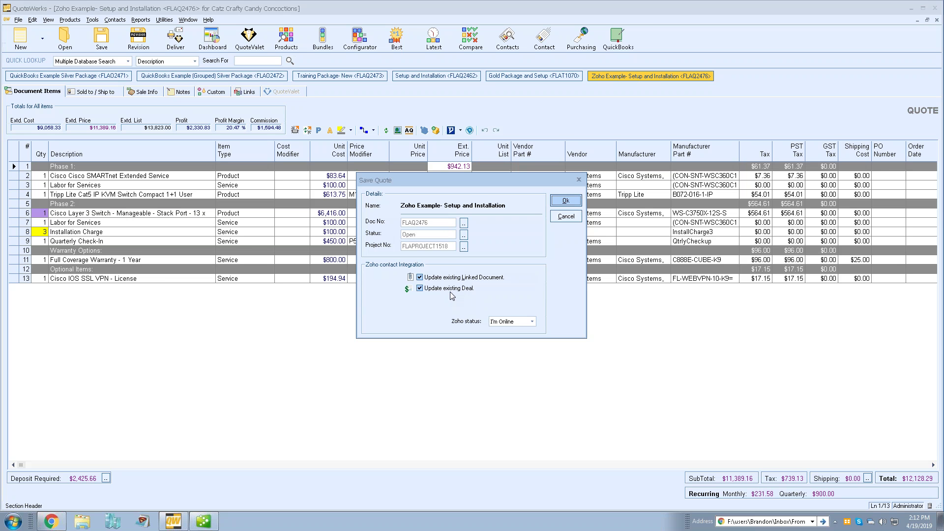
click(566, 201)
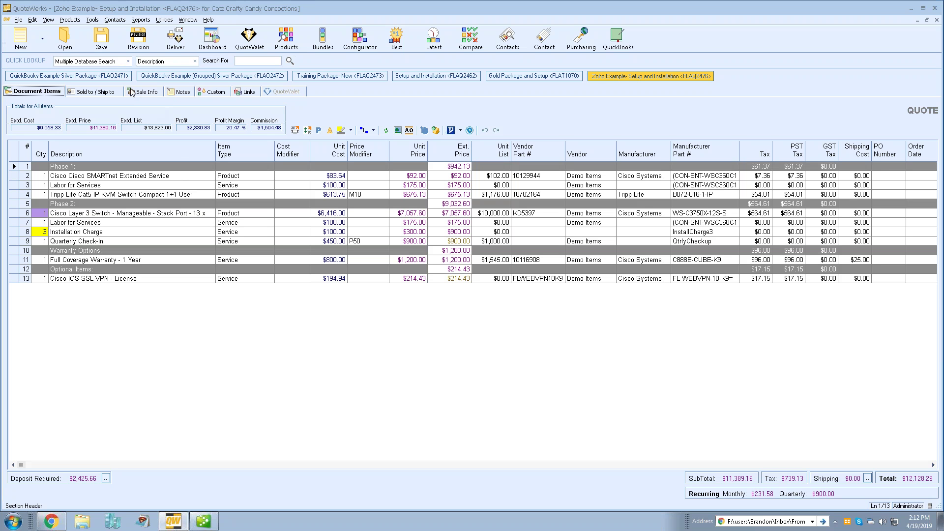
click(19, 21)
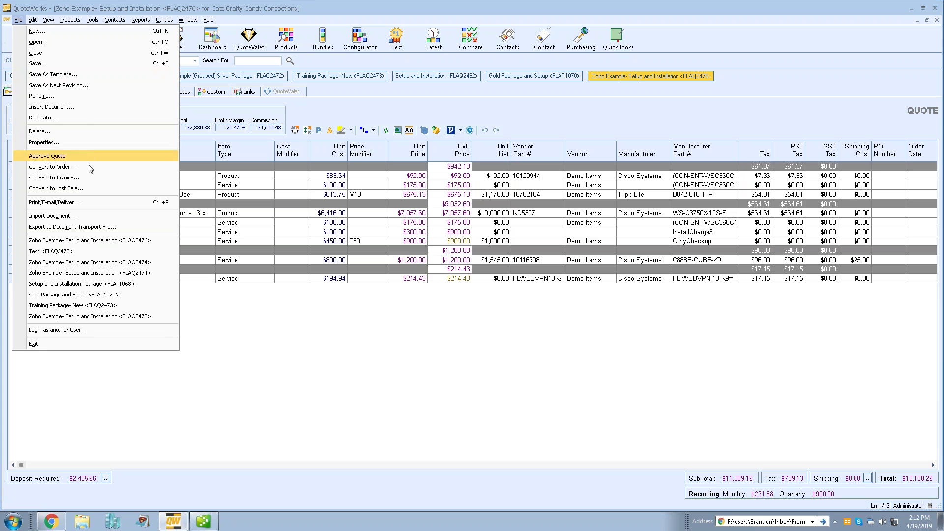
- Convert the quote to an order, overriding the escalated approval requirement
click(119, 165)
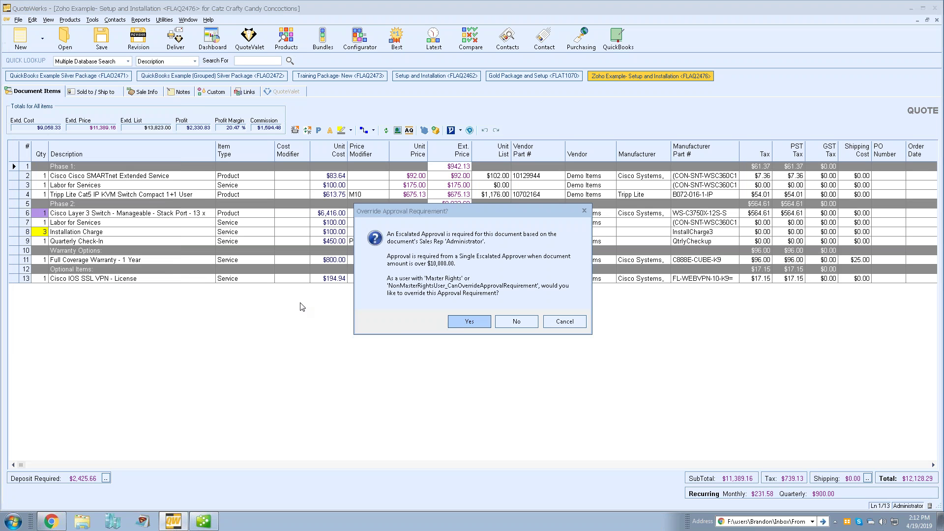
click(462, 322)
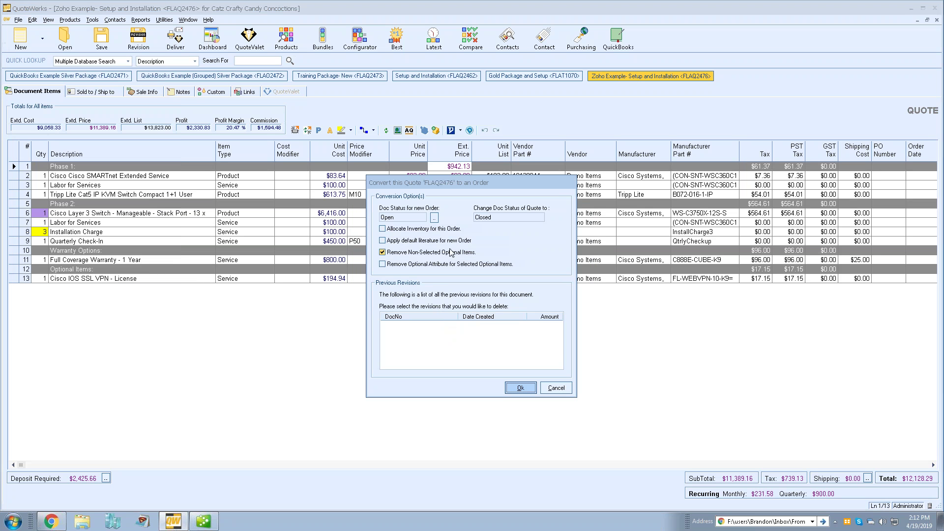
click(520, 387)
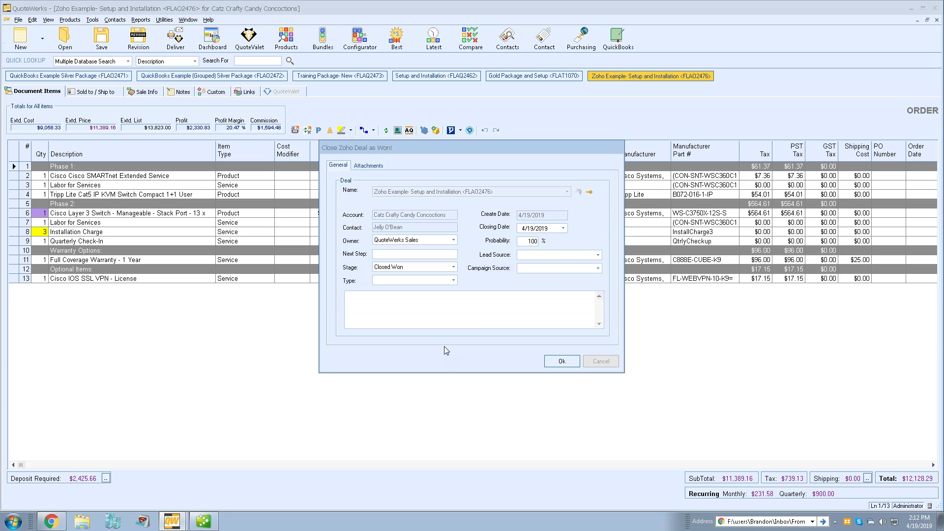
- Confirm closing the Zoho deal as Won, then open Product Lookup and move it left
click(564, 361)
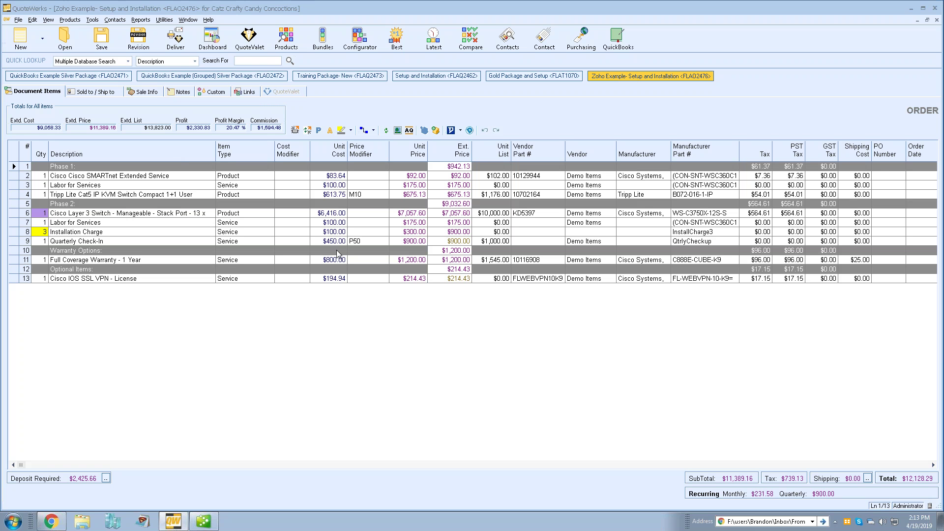
click(292, 40)
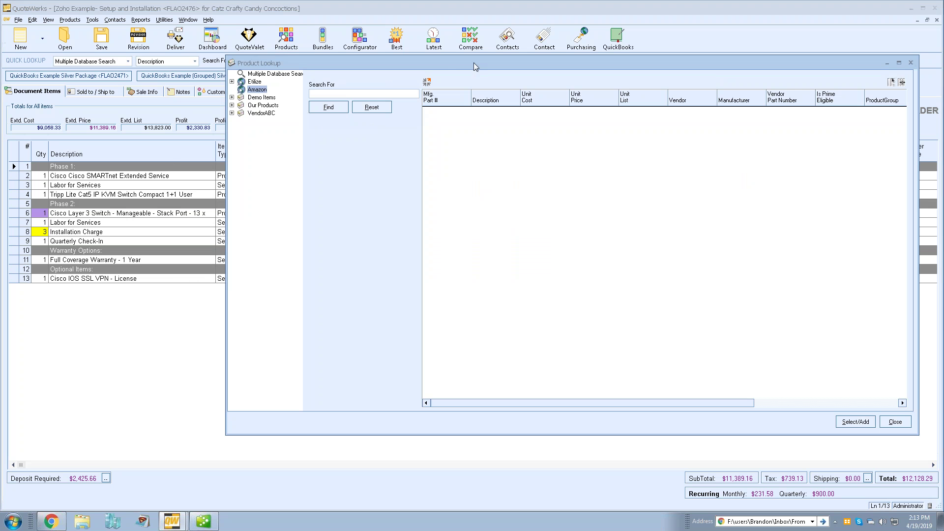
drag(475, 62, 381, 56)
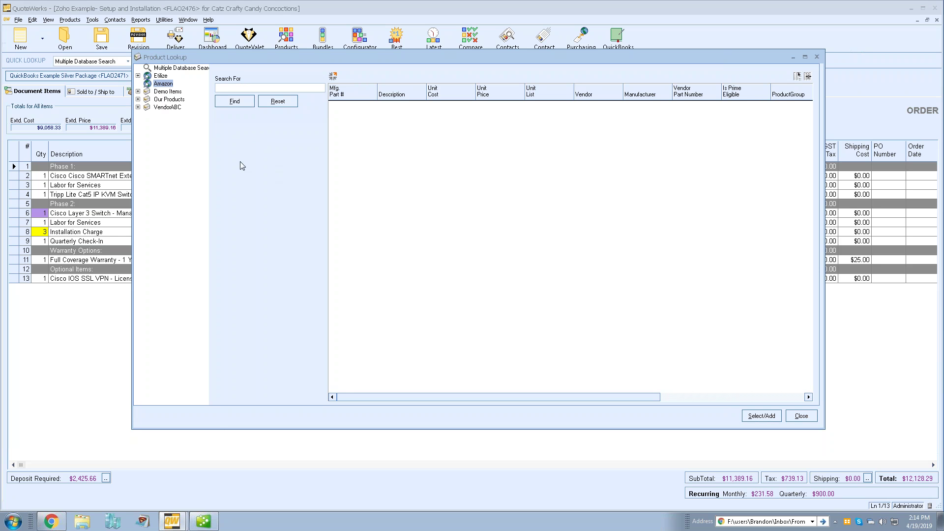
- Search Amazon for 'logitech mouse' and open the Logitech G502 result's item URL in the browser
click(233, 101)
text(logitech mouse)
key(Return)
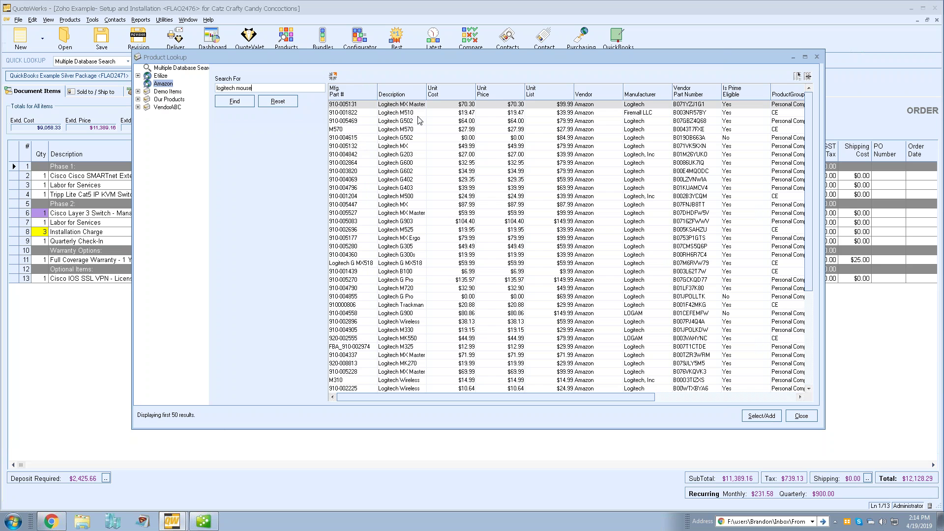
click(412, 122)
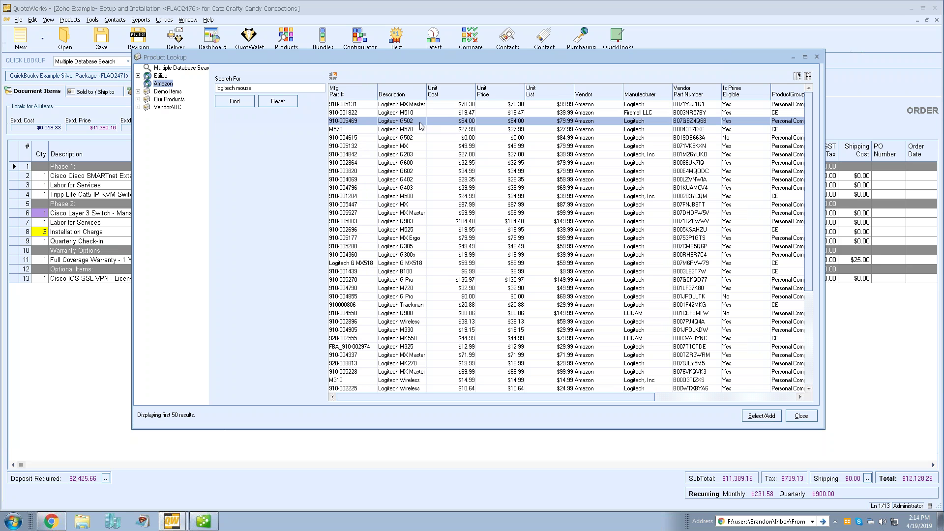
right_click(413, 123)
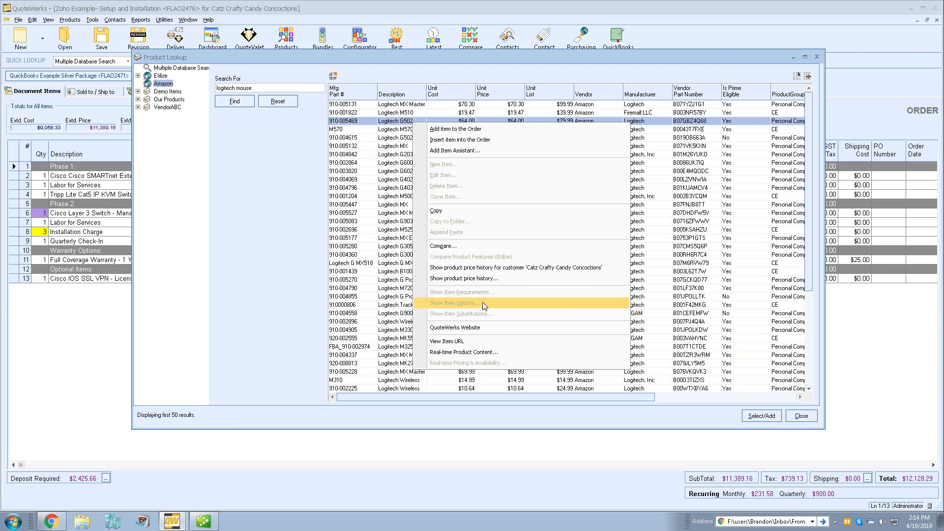
click(496, 343)
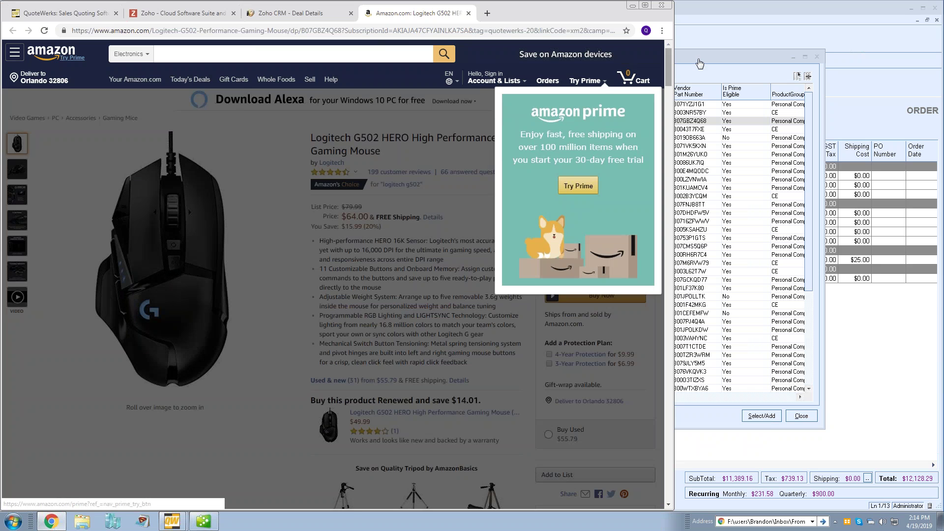
- Bring the QuoteWerks Product Lookup, listing the G502 at $64.00, back in front of Chrome
click(713, 58)
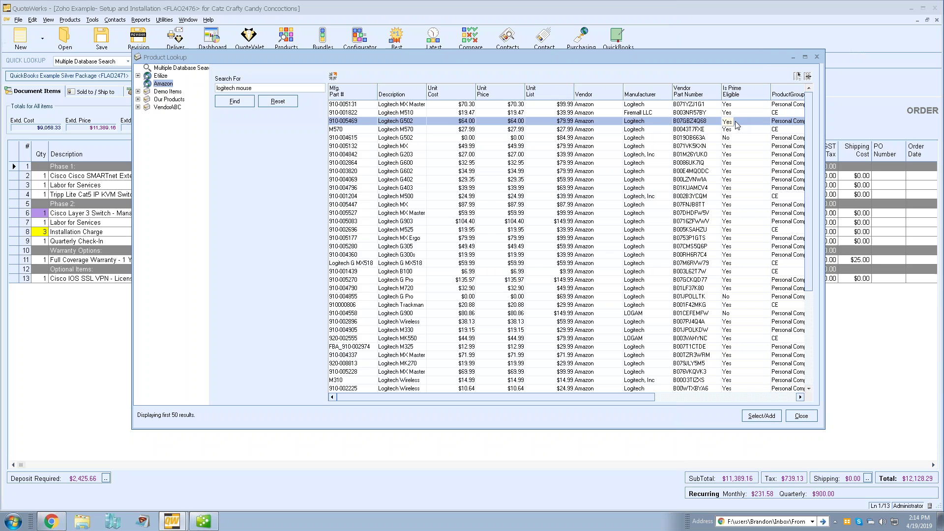
double_click(452, 124)
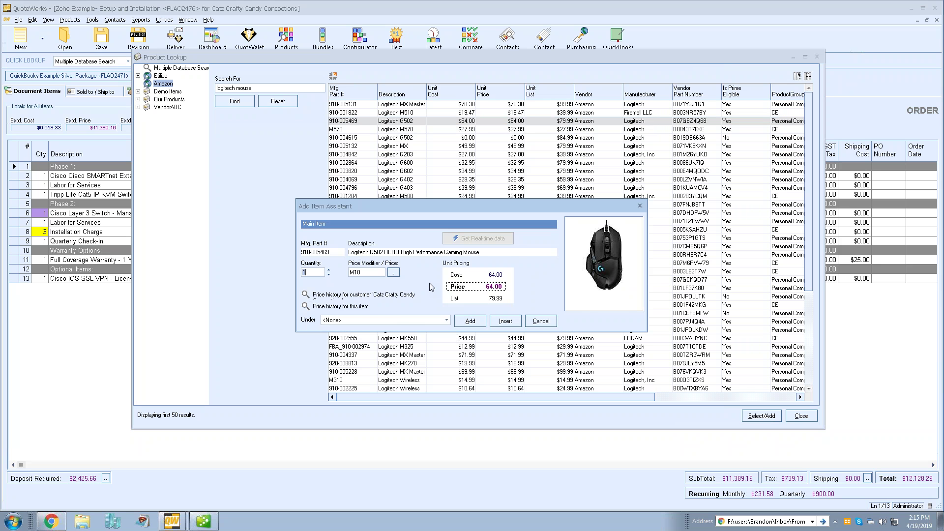
click(541, 321)
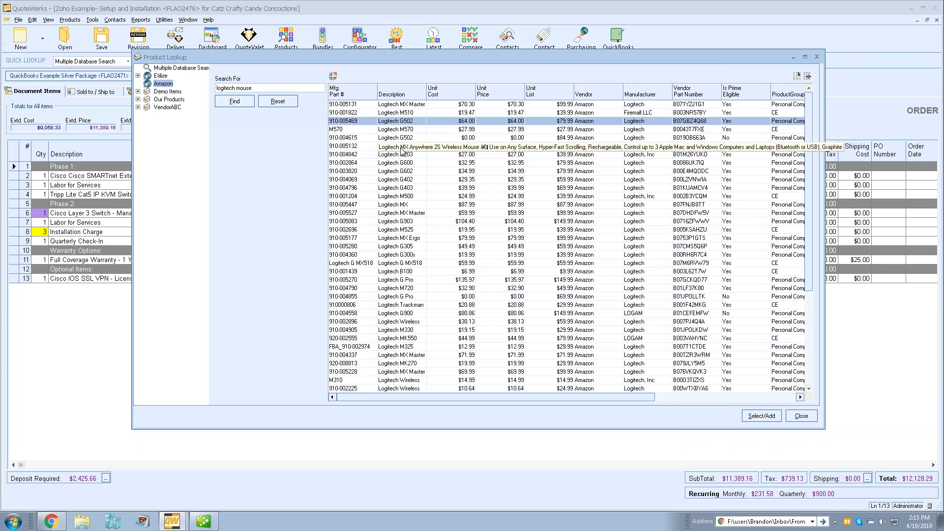
- Show real-time distributor pricing for the Logitech MX Master, comparing Amazon and Tech Data availability
click(334, 78)
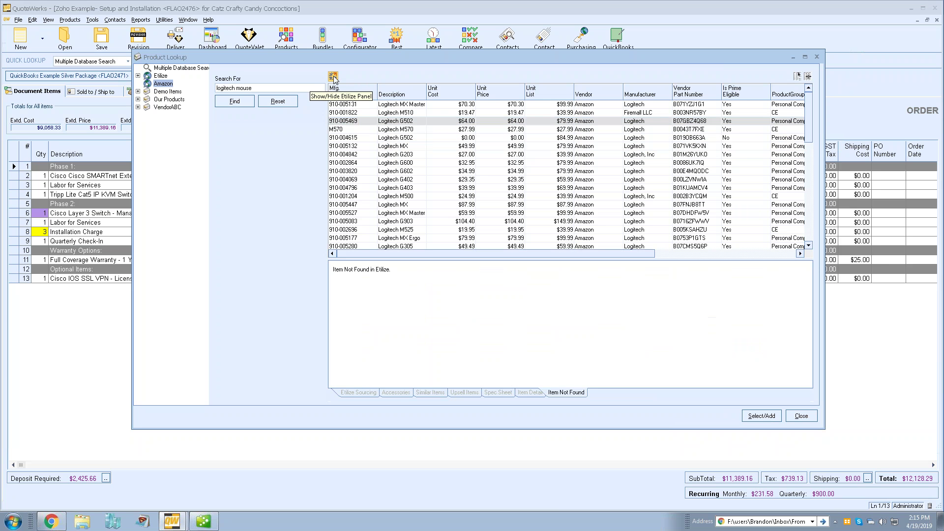
click(409, 106)
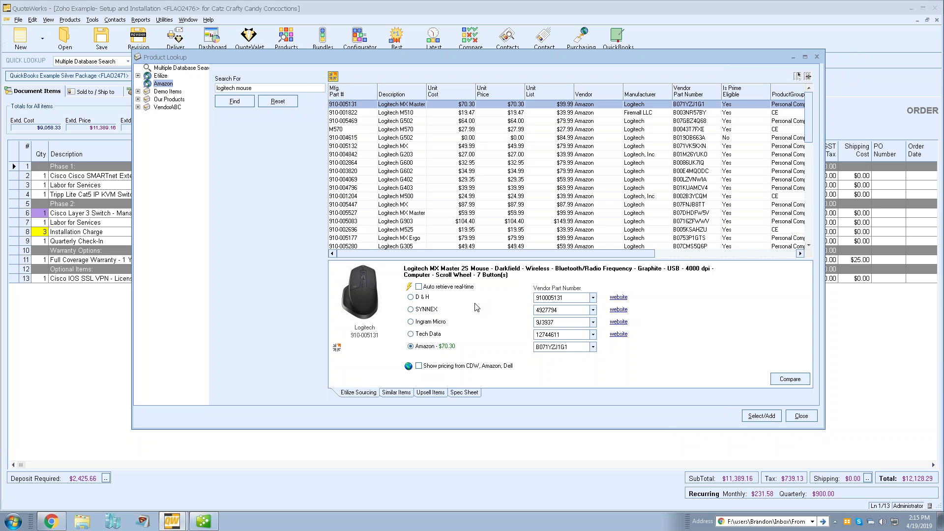
click(408, 287)
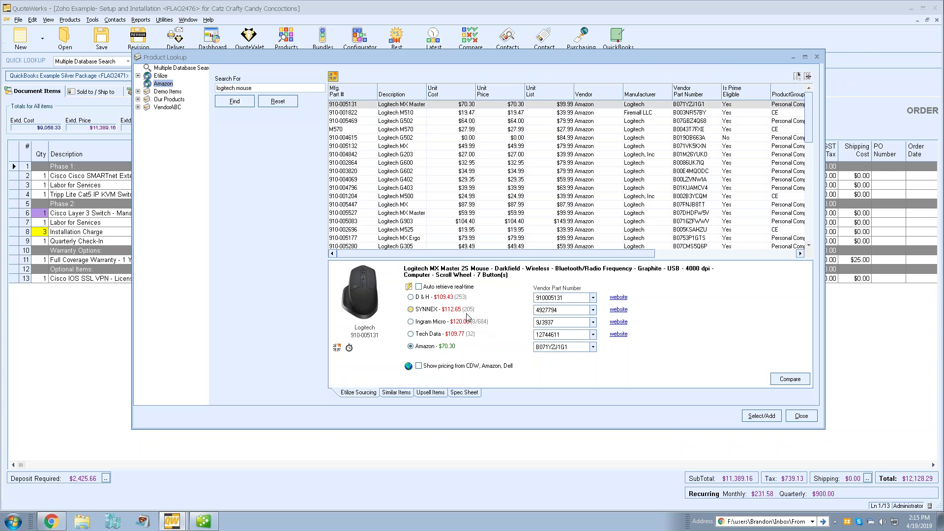
click(444, 348)
click(447, 335)
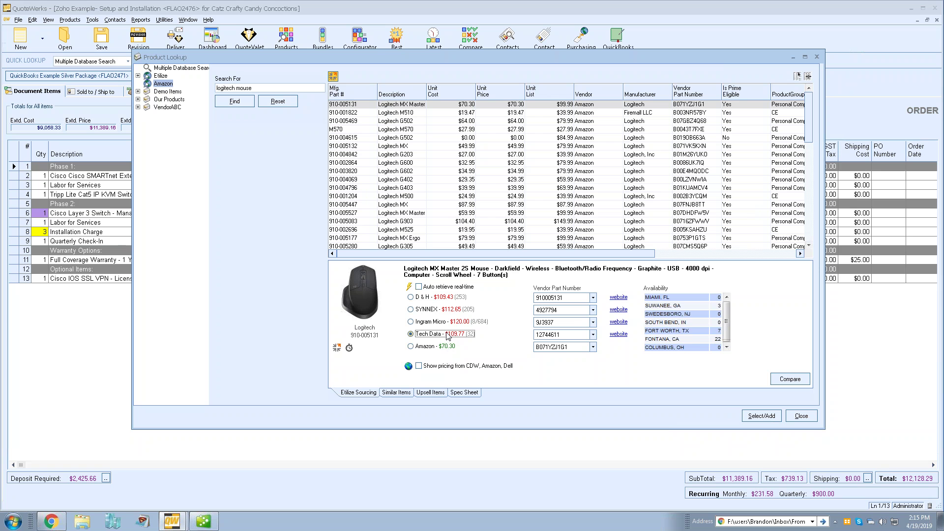
click(432, 348)
- Fetch CDW, Amazon and Dell pricing, check Amazon's stock, then close Product Lookup
click(408, 366)
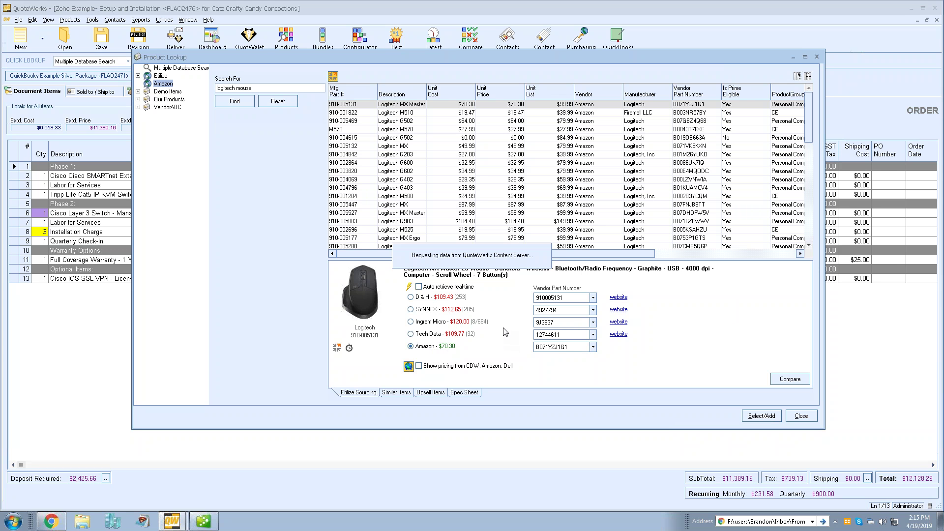
scroll(639, 315, down, 2)
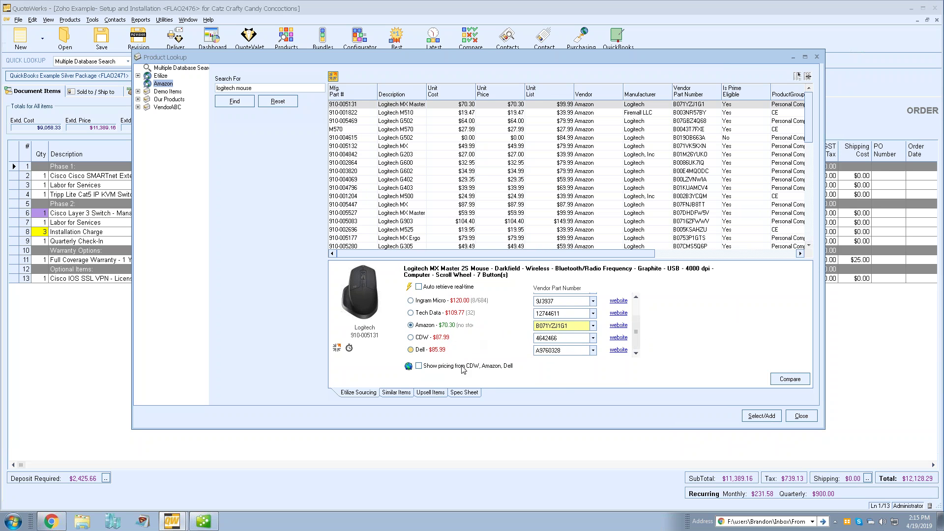
click(442, 326)
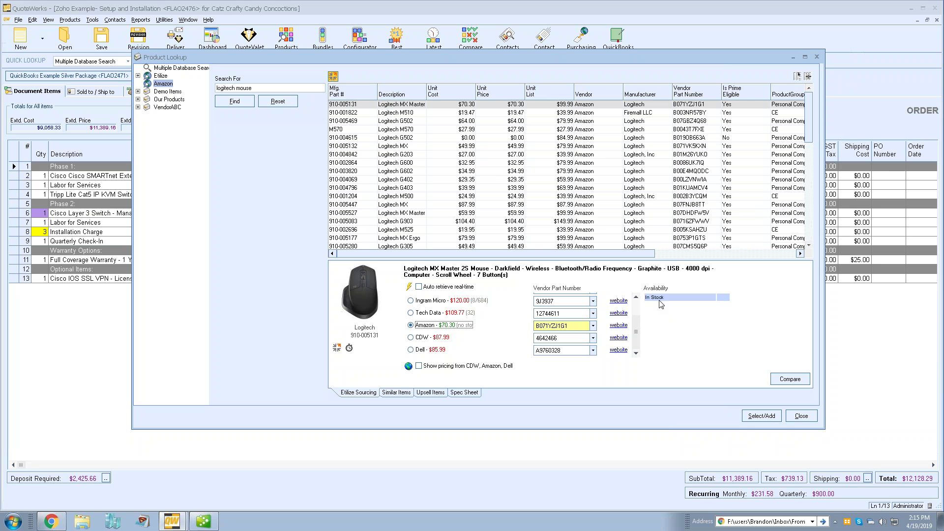
scroll(639, 317, up, 2)
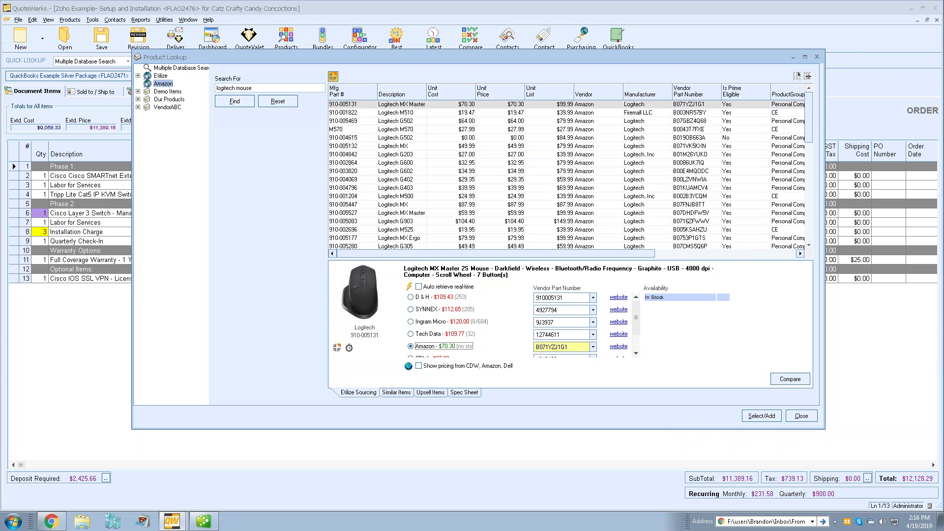
click(799, 419)
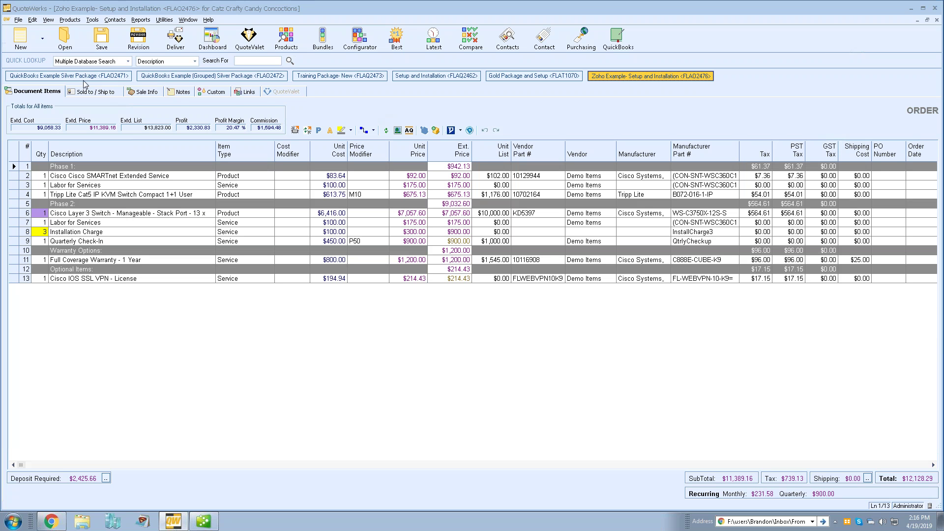
- Browse the Silver Package, Training Package- New, Setup and Installation and Gold Package documents
click(183, 78)
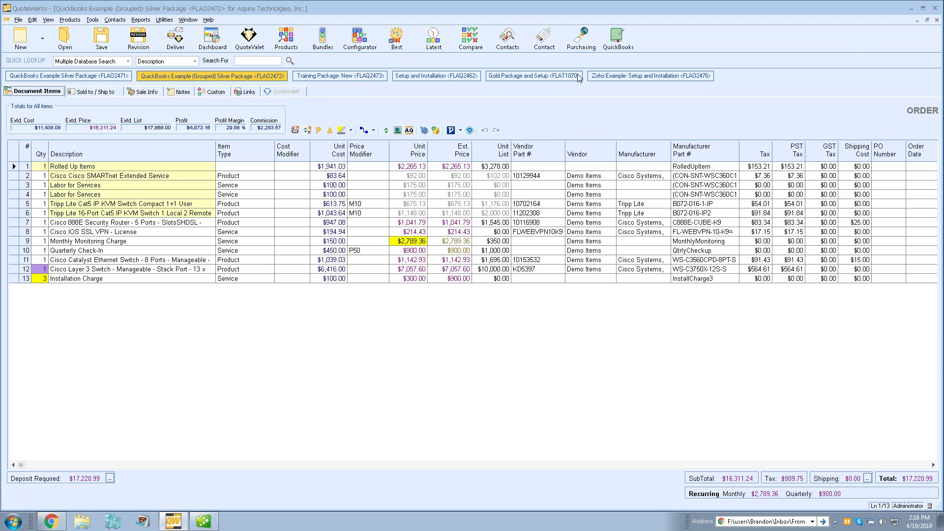
click(337, 77)
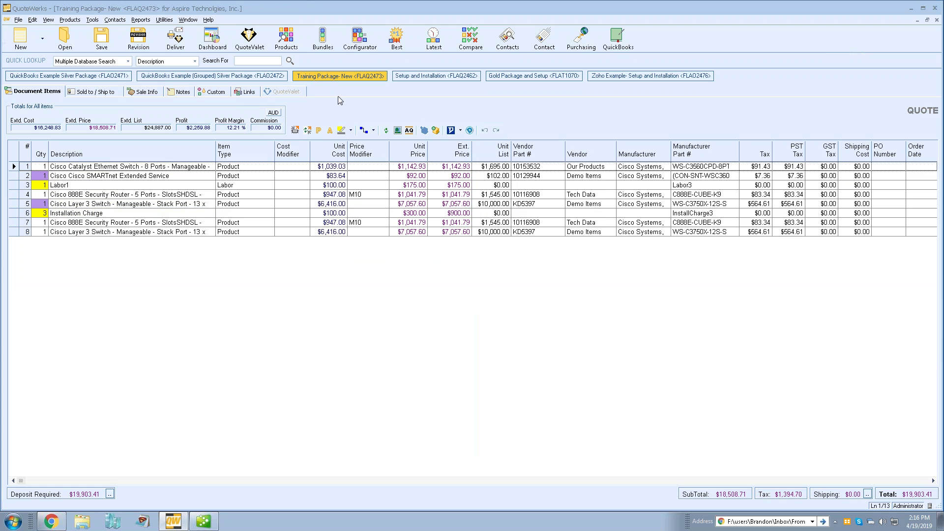
click(417, 78)
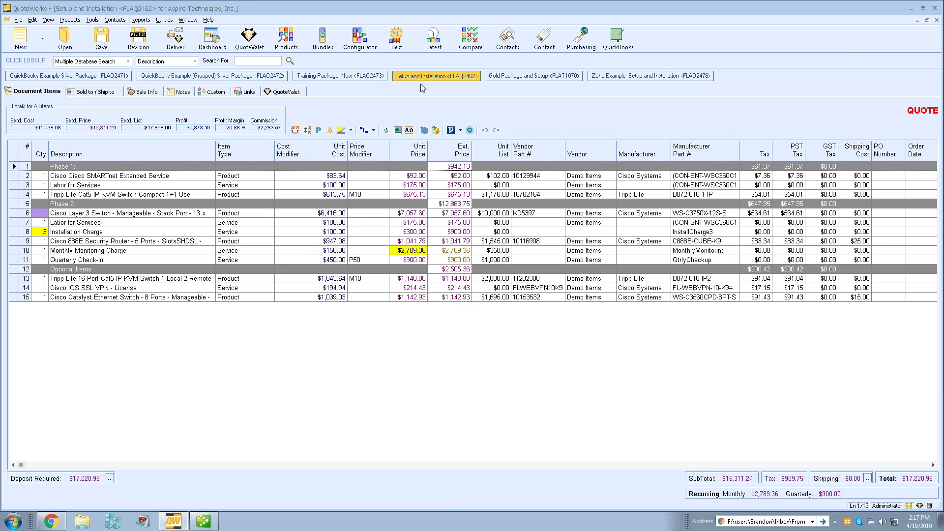
click(520, 79)
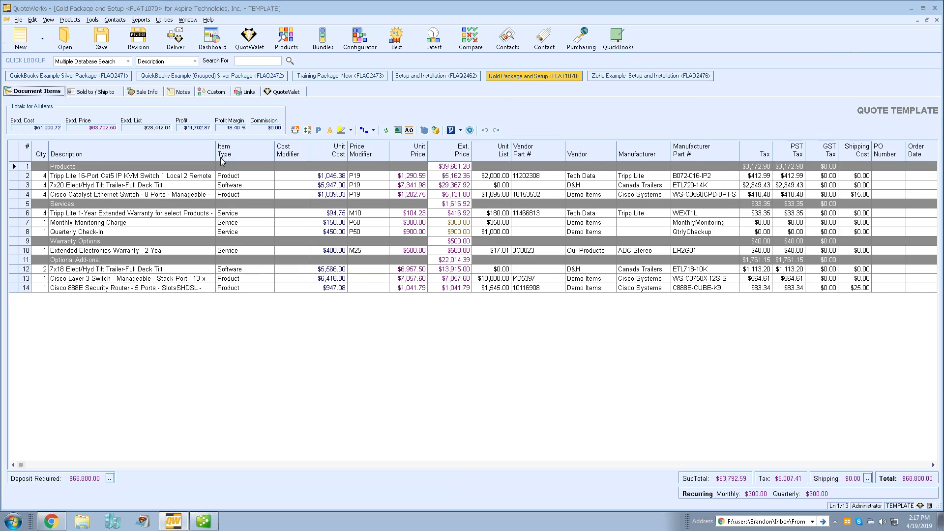
click(255, 78)
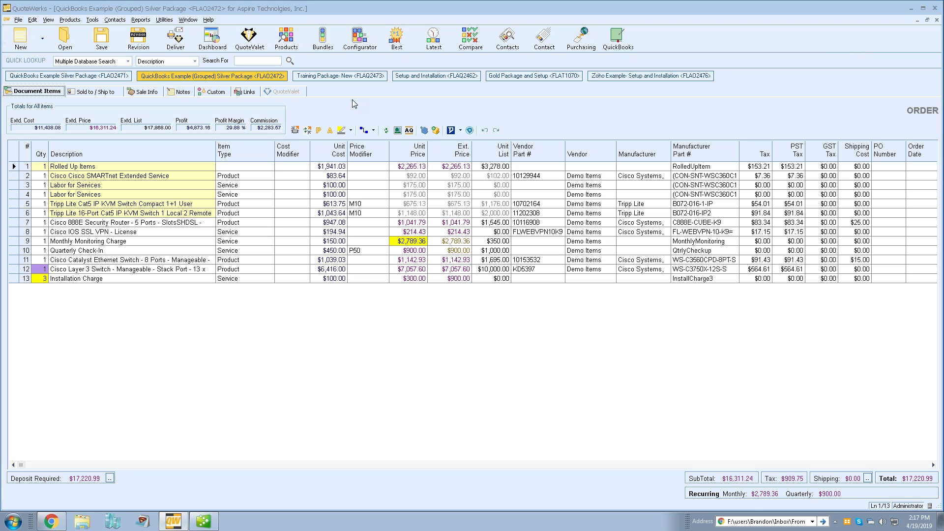
- Cycle documents with Ctrl+Tab, then tile the Zoho Example order beside Setup and Installation
key(ctrl+Tab)
key(ctrl+Tab)
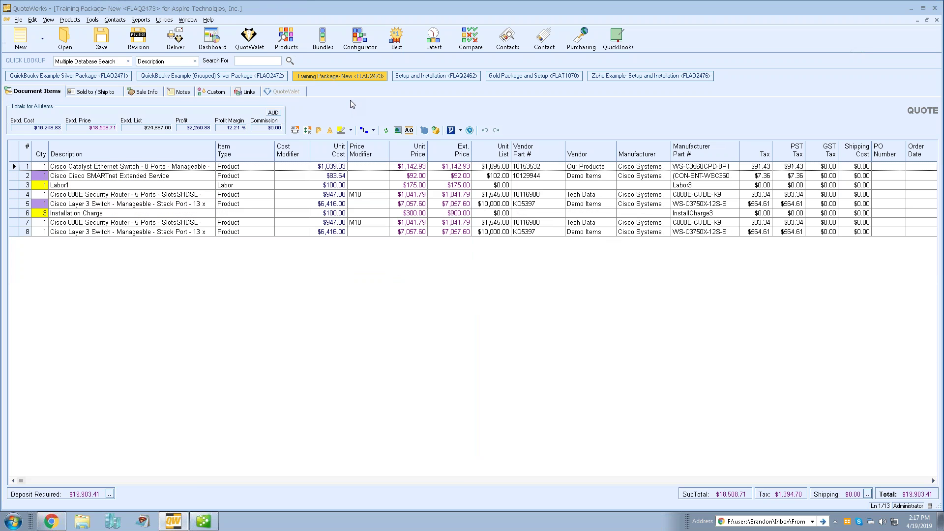
key(ctrl+Tab)
key(ctrl+Tab)
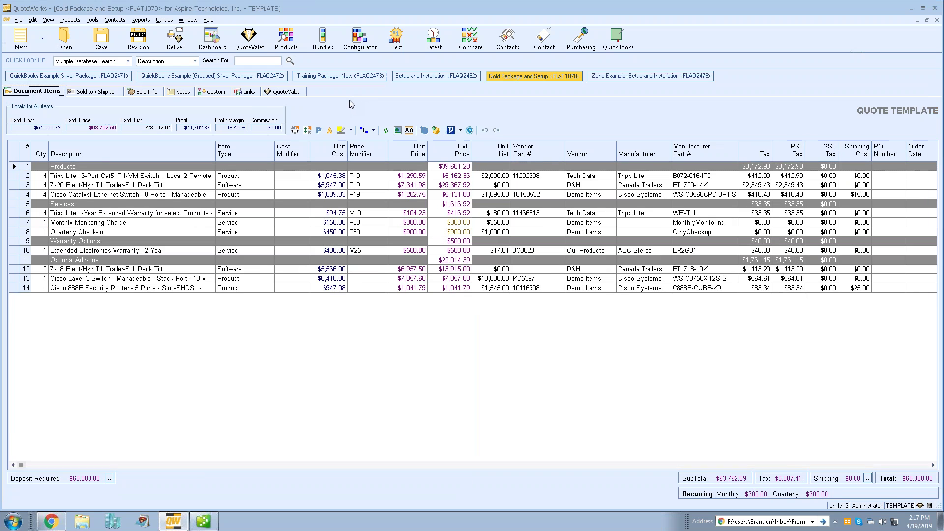
key(ctrl+Tab)
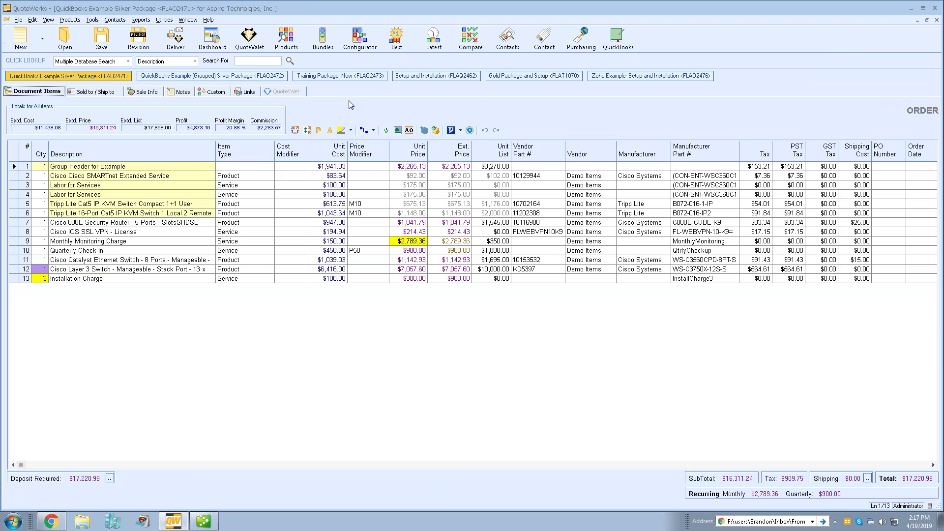
key(ctrl+Tab)
key(ctrl+Tab)
key(ctrl+Tab)
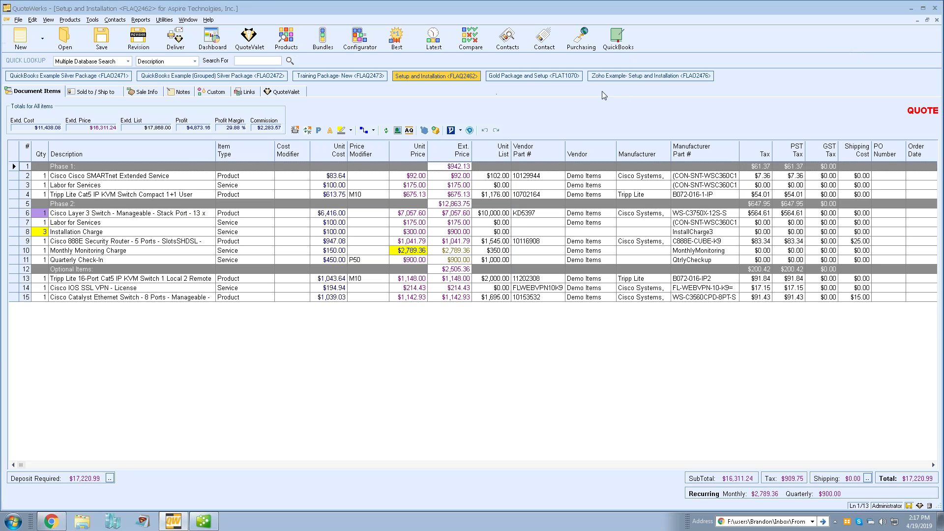
click(619, 77)
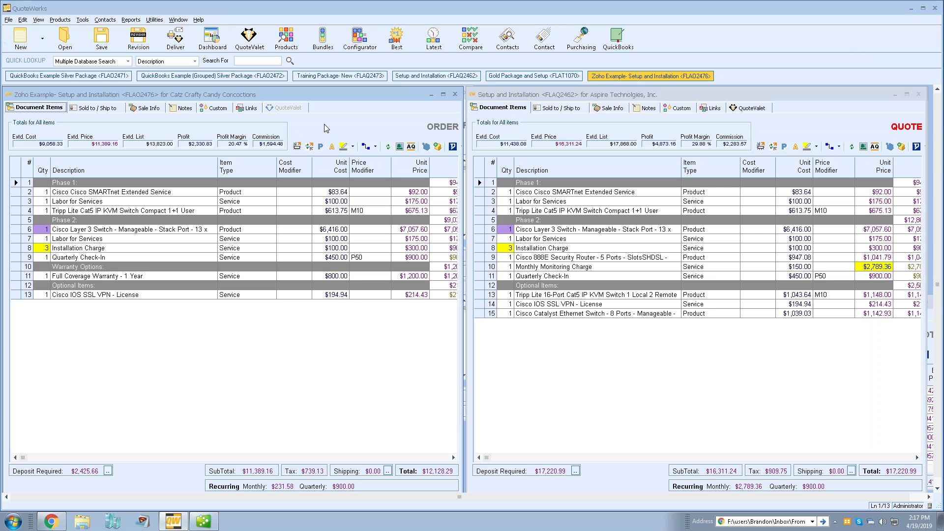
- Maximize the Setup and Installation quote, then return to the Zoho Example order and maximize it
click(907, 94)
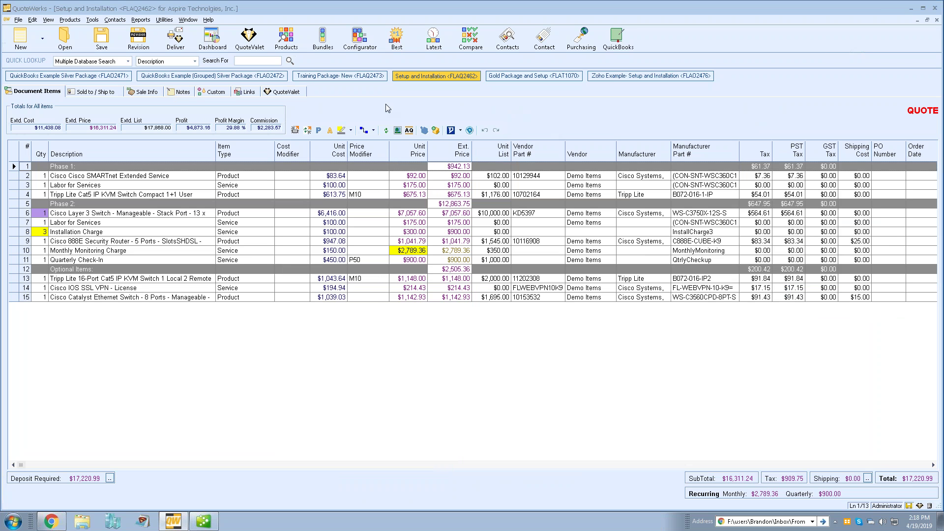
click(603, 78)
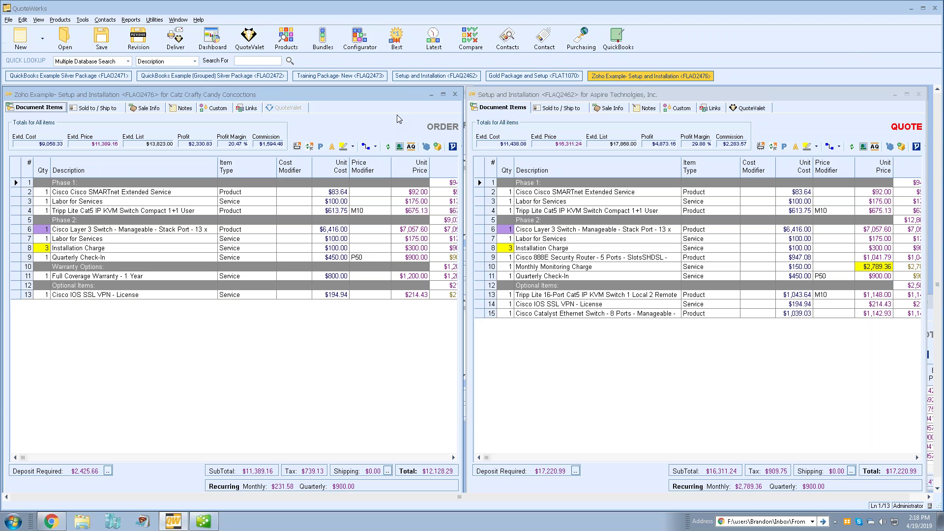
click(443, 94)
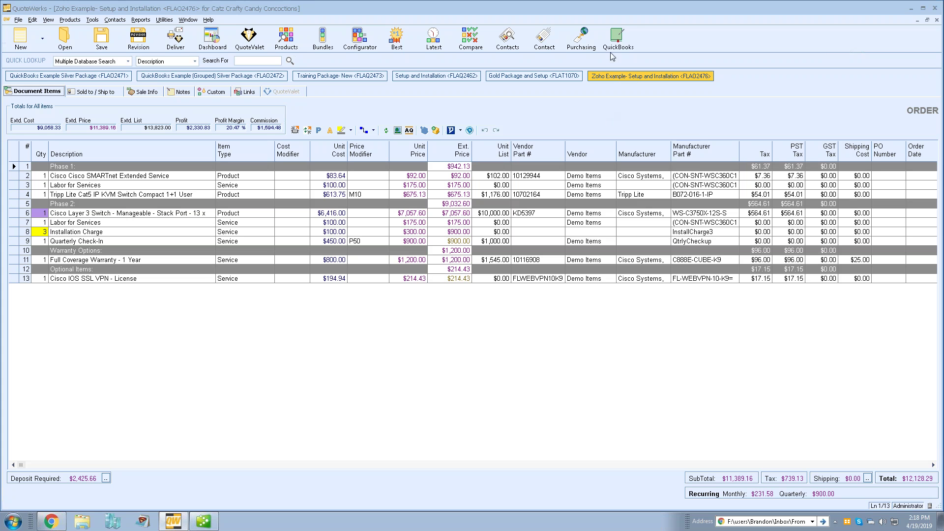
click(621, 32)
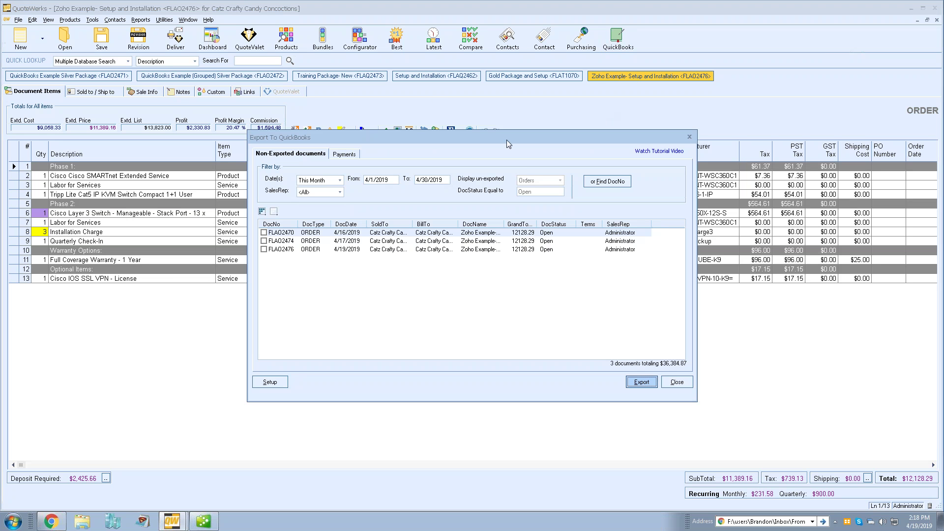
drag(508, 137, 503, 99)
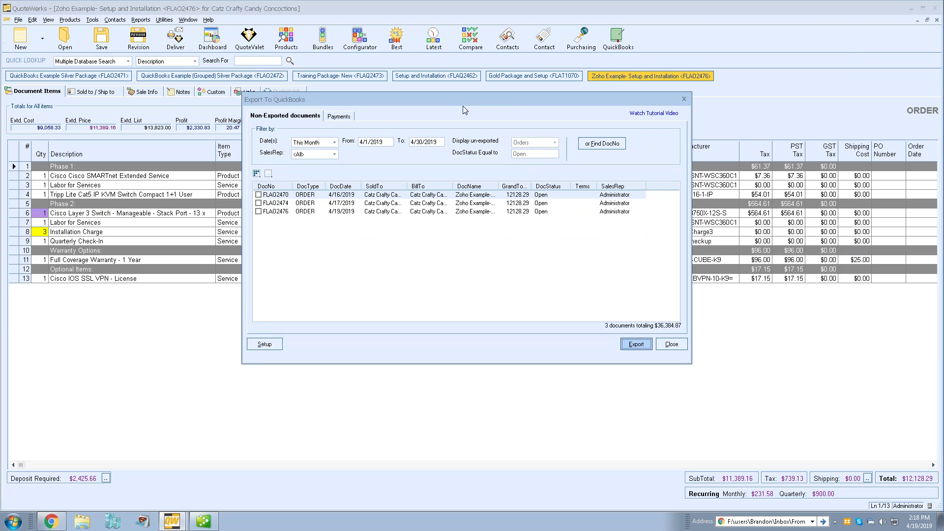
drag(434, 98, 408, 94)
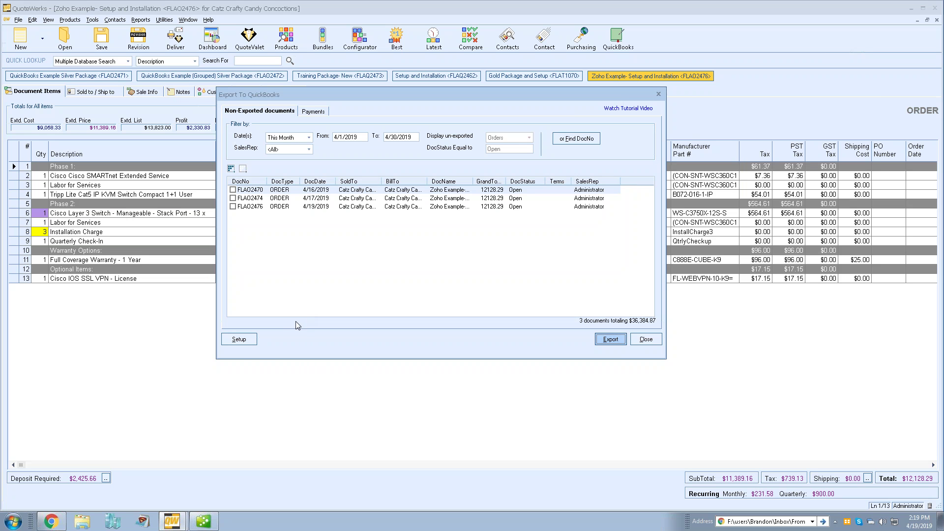
- Untick 'Convert grouped items to single item' in QuickBooks link Mappings > Items, cancel, and close the export
click(248, 342)
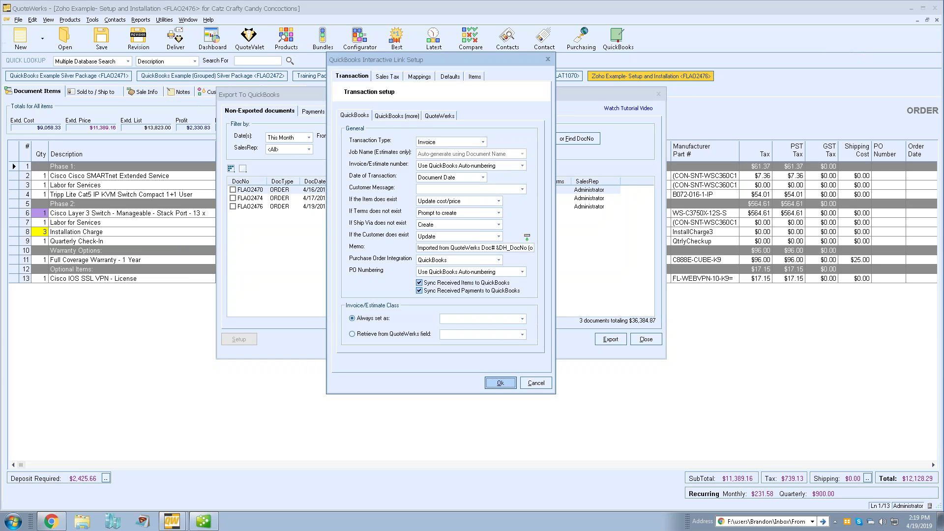
click(422, 82)
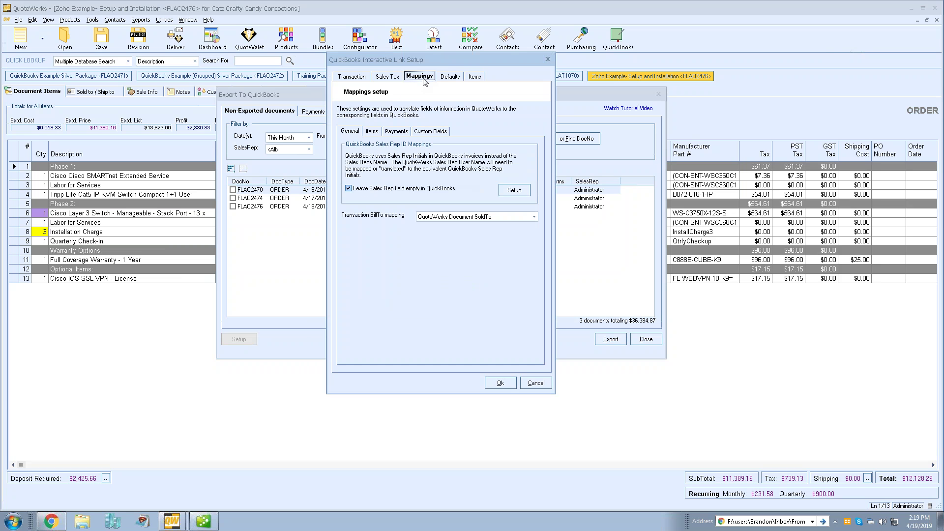
click(372, 132)
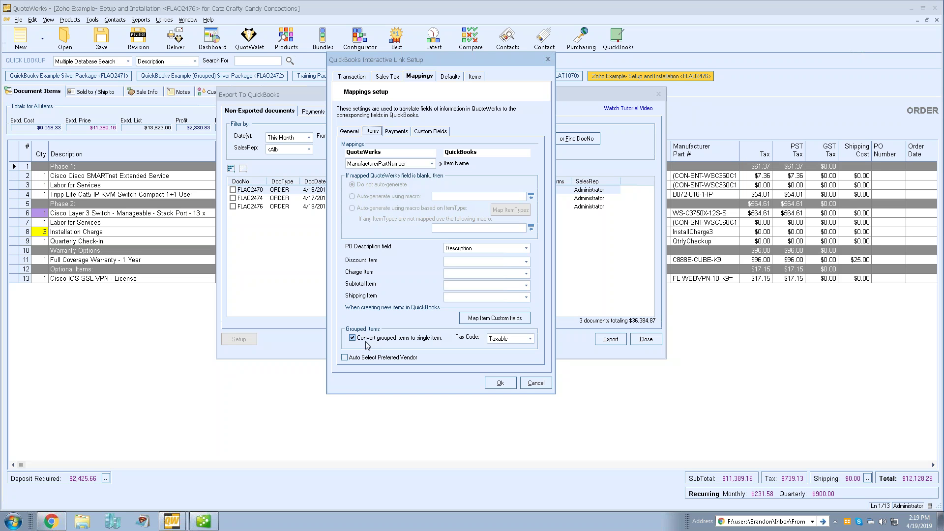
click(352, 339)
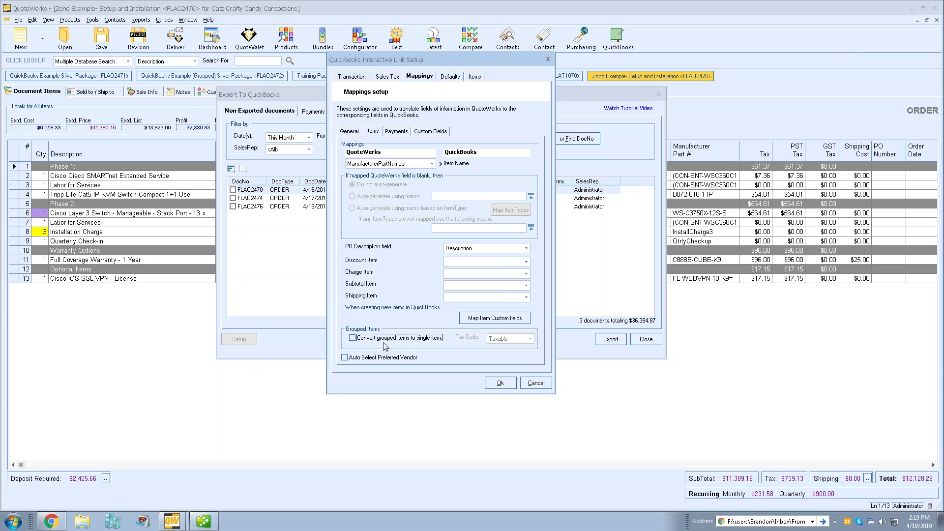
click(534, 383)
click(645, 339)
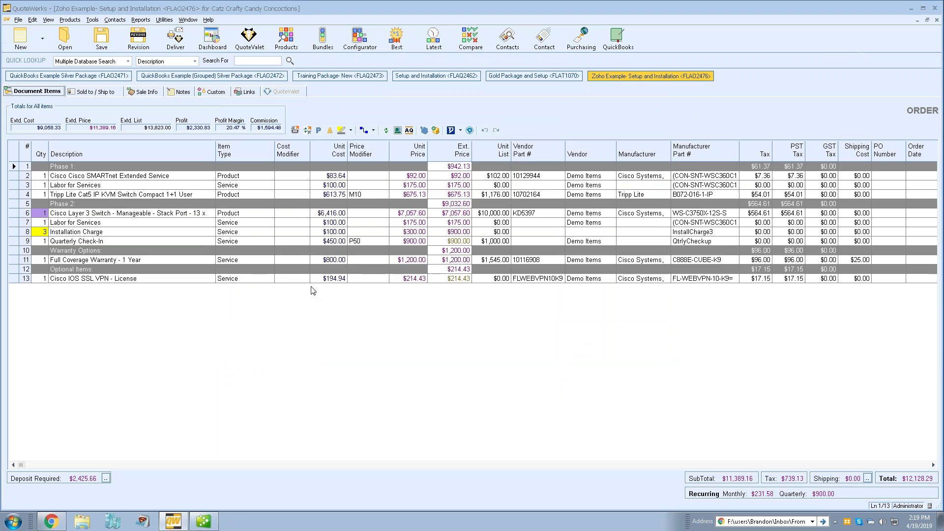
- Switch to the QuickBooks Example Silver Package order and bring up QuickBooks invoice 1104
click(59, 77)
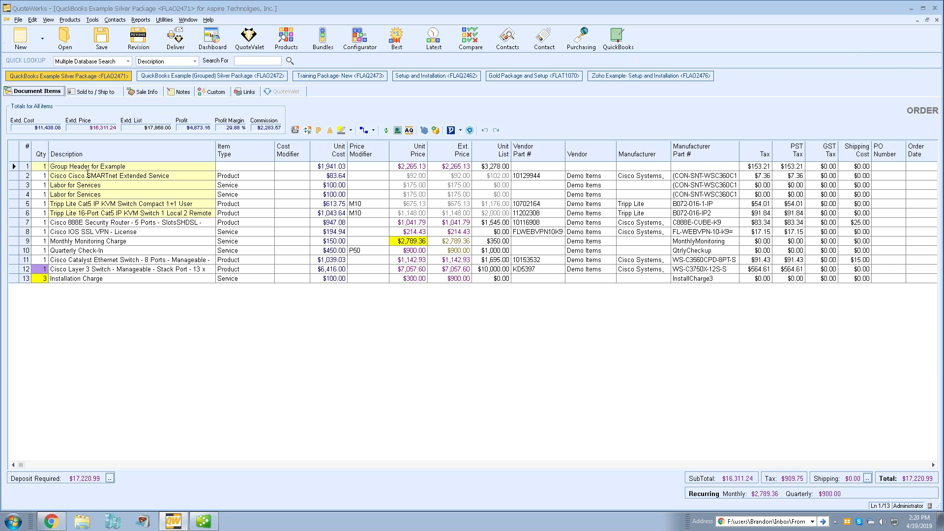
click(203, 521)
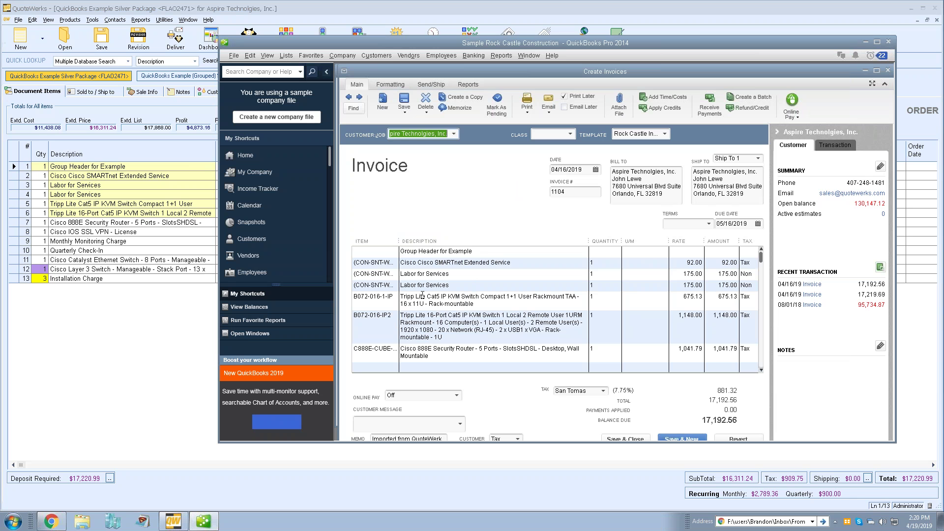
- Inspect the invoice's Group Header for Example line, then return to the Grouped Silver Package order
click(483, 251)
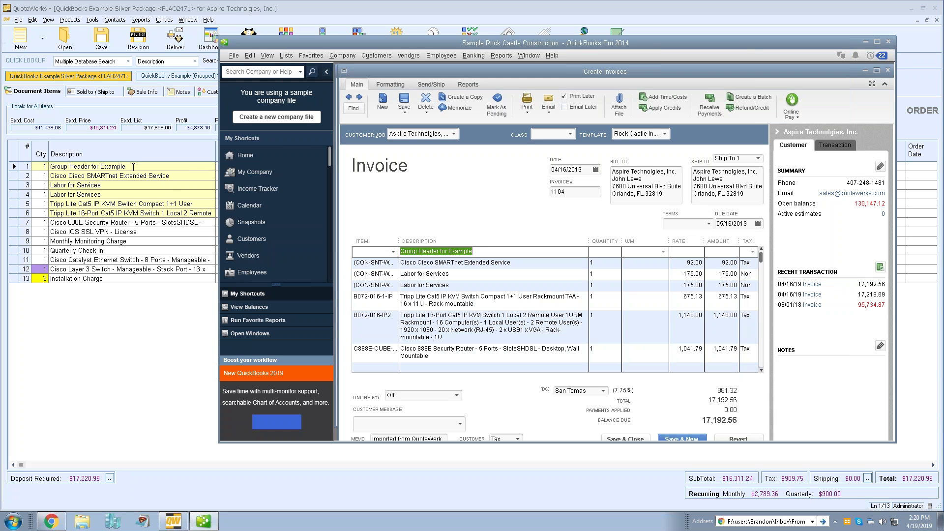
click(483, 250)
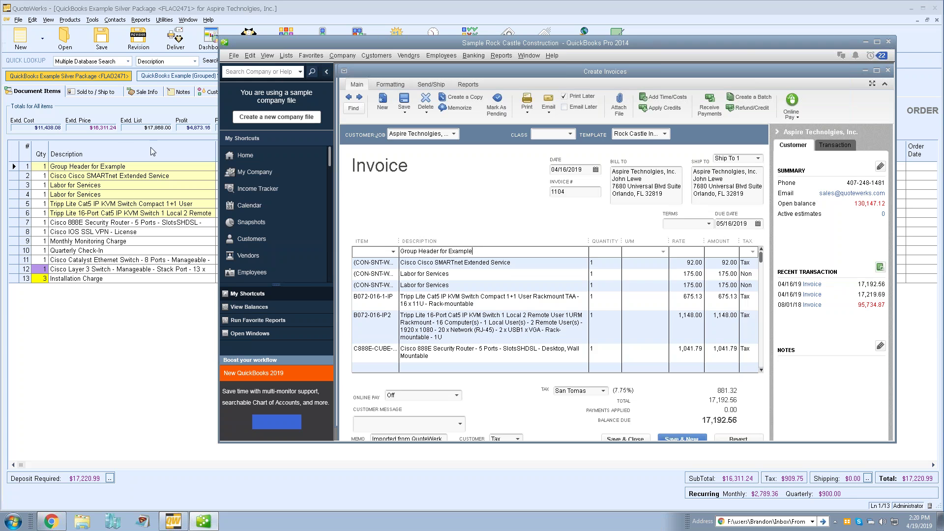
click(150, 122)
click(181, 75)
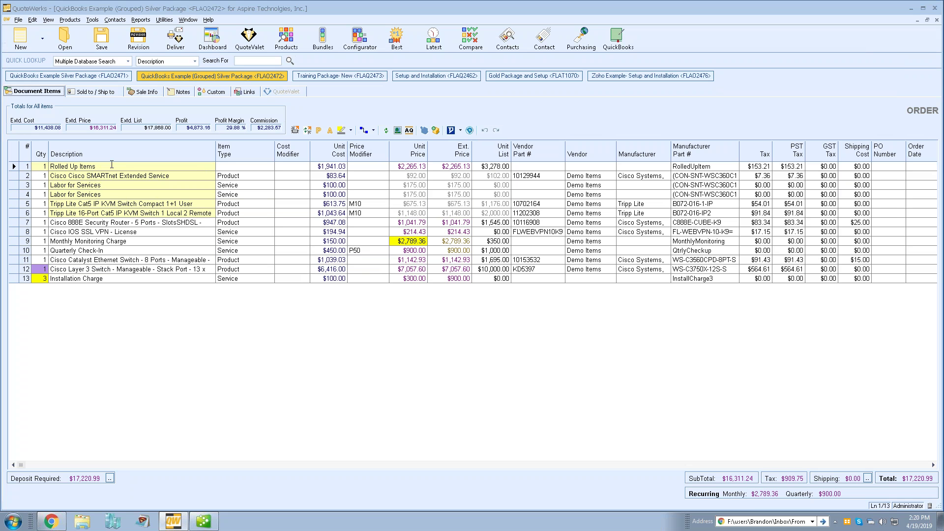
- Advance QuickBooks to invoice 1105, showing one 17,219.69 rolled-up line, then return to QuoteWerks
click(204, 521)
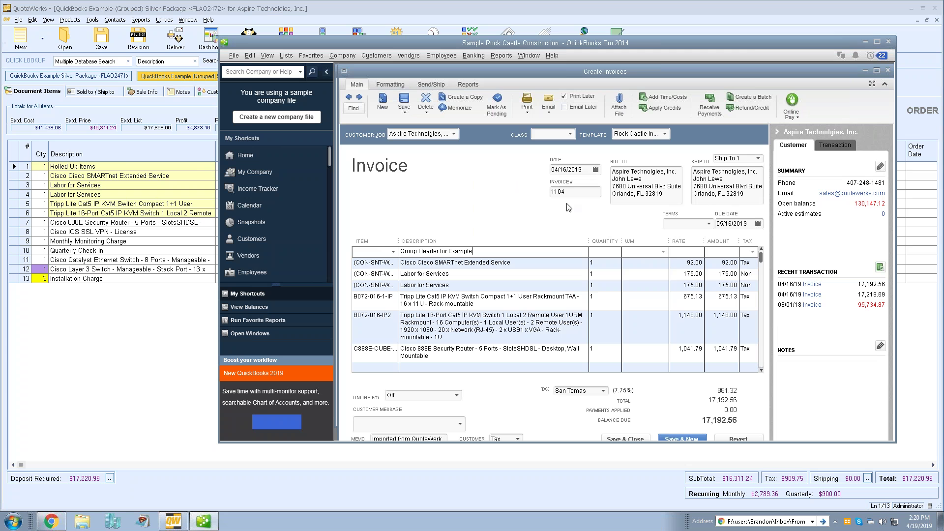
click(360, 97)
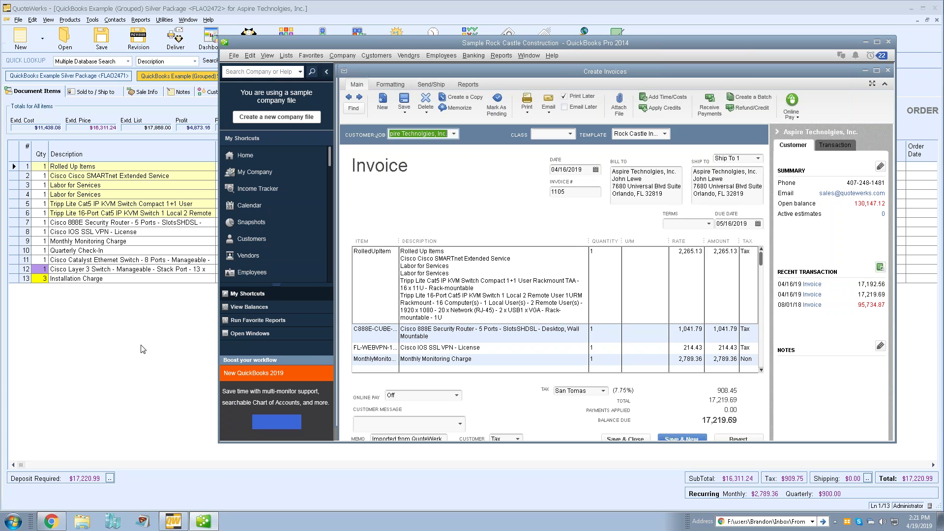
click(141, 320)
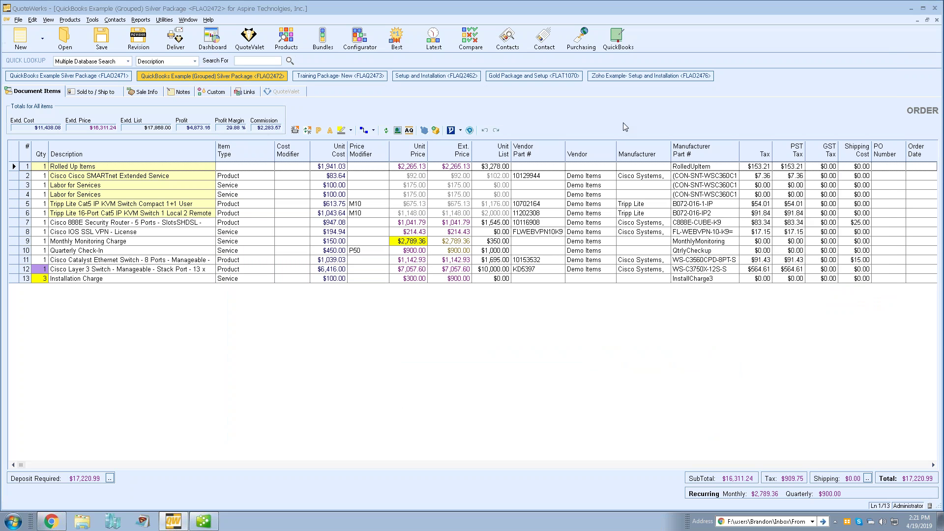
- Open Purchasing for order FLAQ2472 and view its Purchase Orders list with shipped item details
click(580, 39)
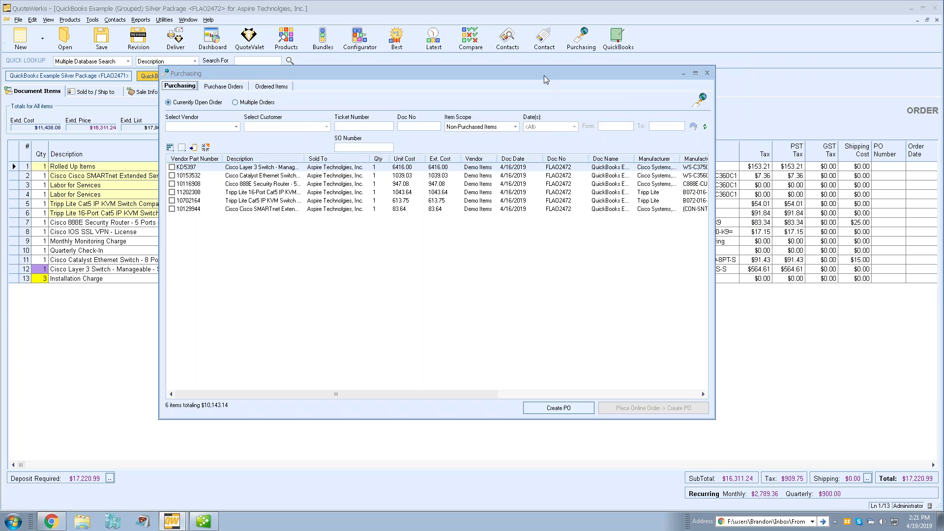
mouse_move(543, 75)
mouse_down()
mouse_move(545, 122)
mouse_move(544, 62)
mouse_up()
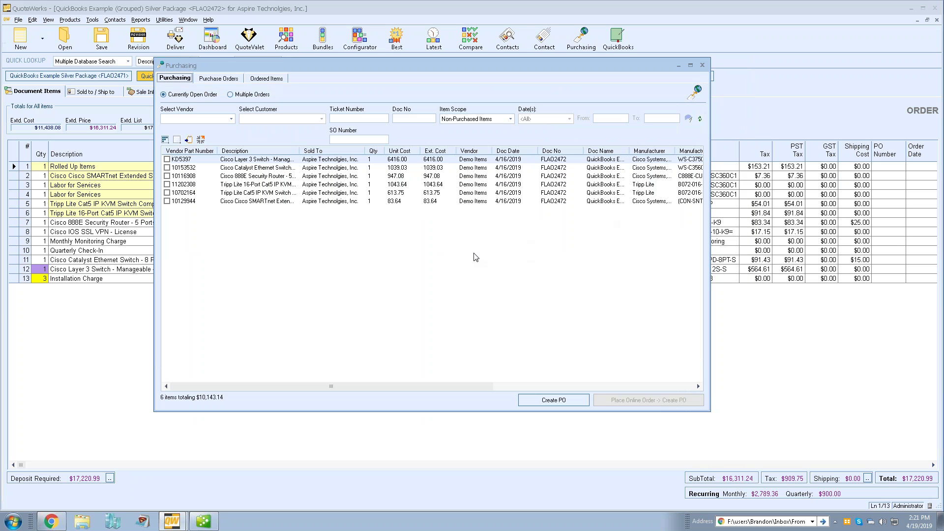
click(219, 80)
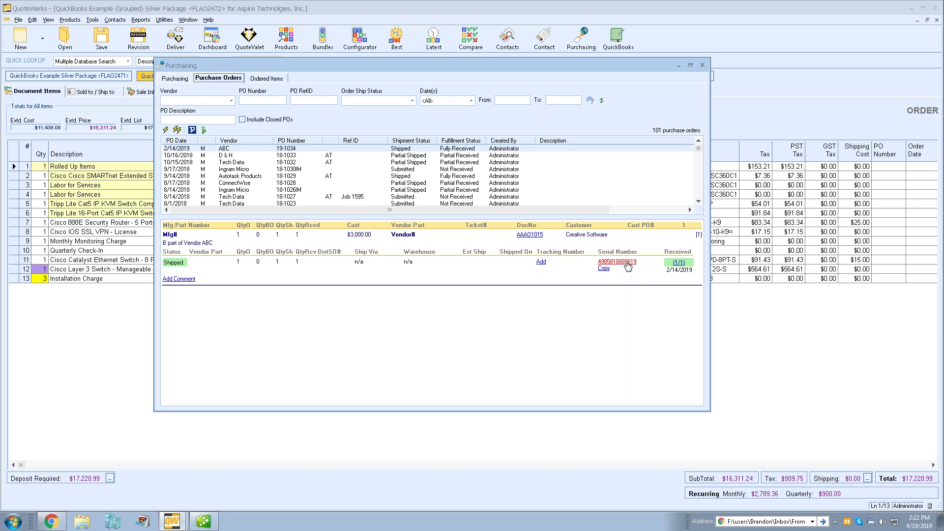
click(617, 262)
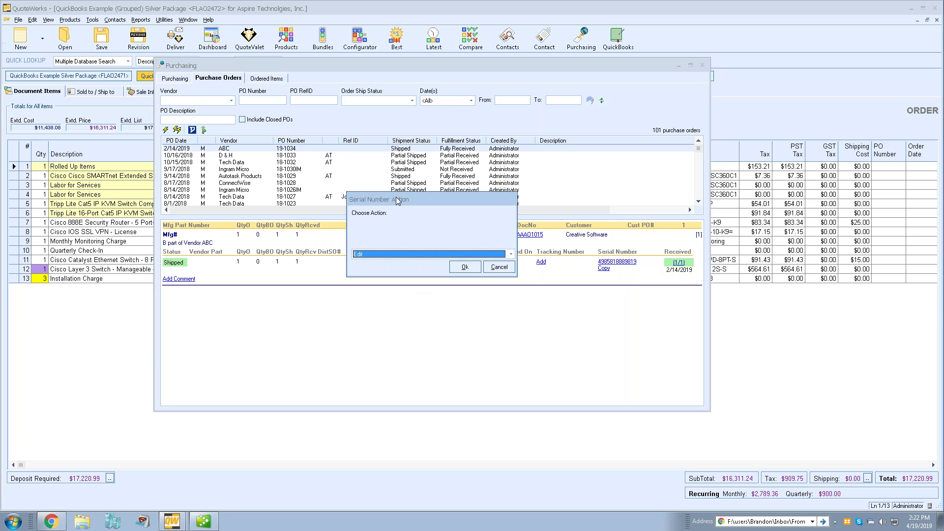
click(402, 256)
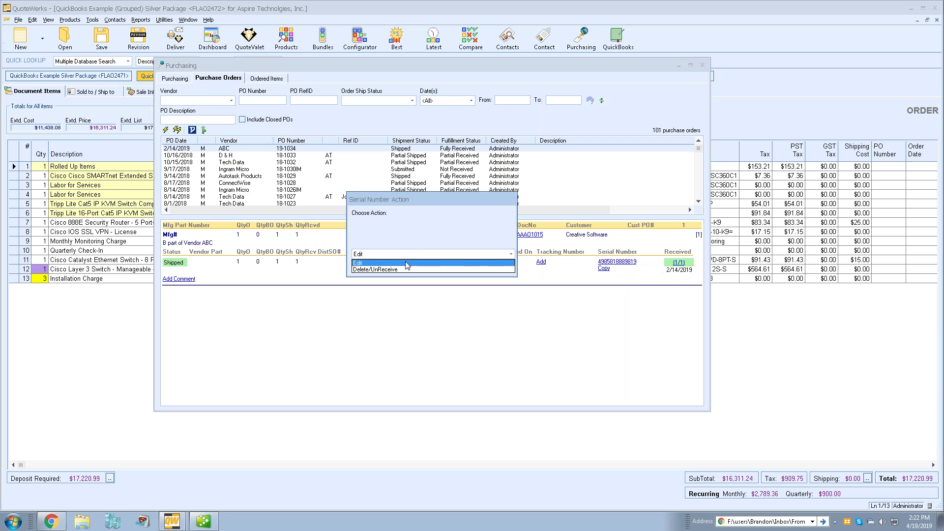
click(406, 263)
click(403, 254)
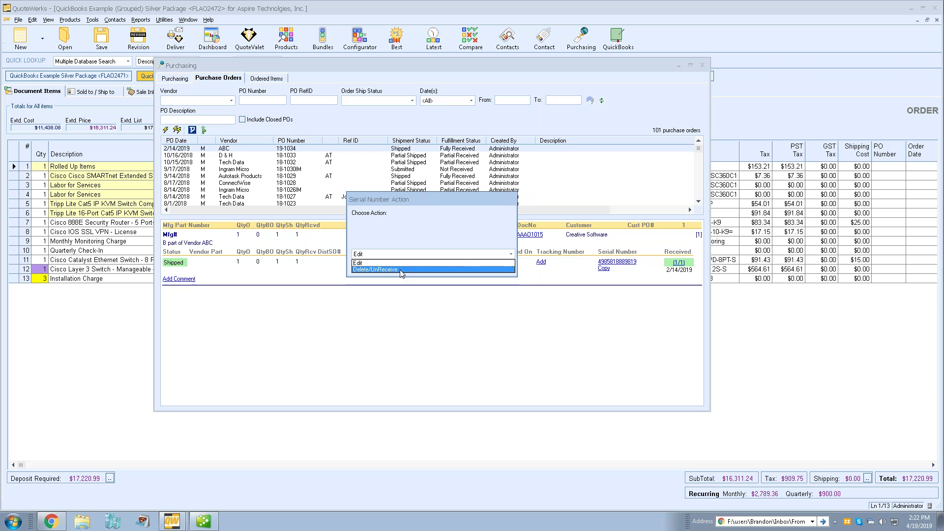
click(402, 270)
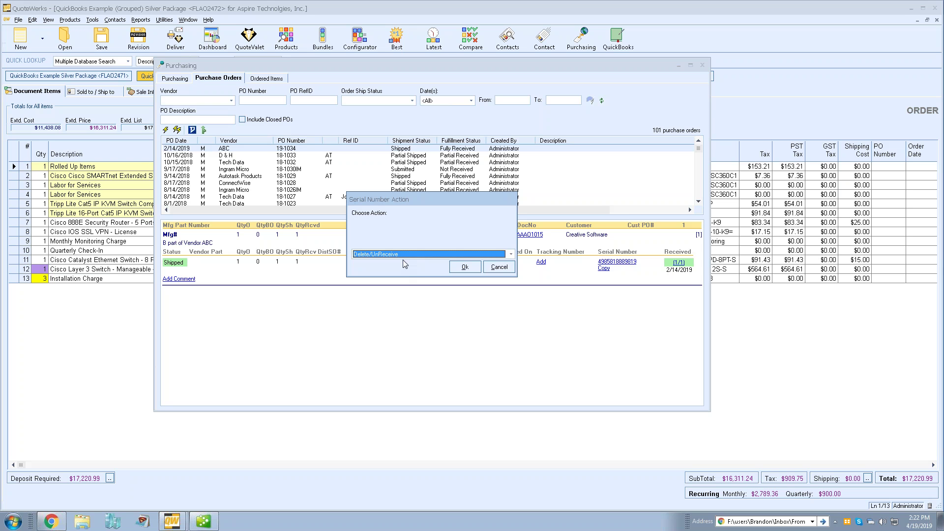
click(401, 254)
click(399, 265)
click(463, 267)
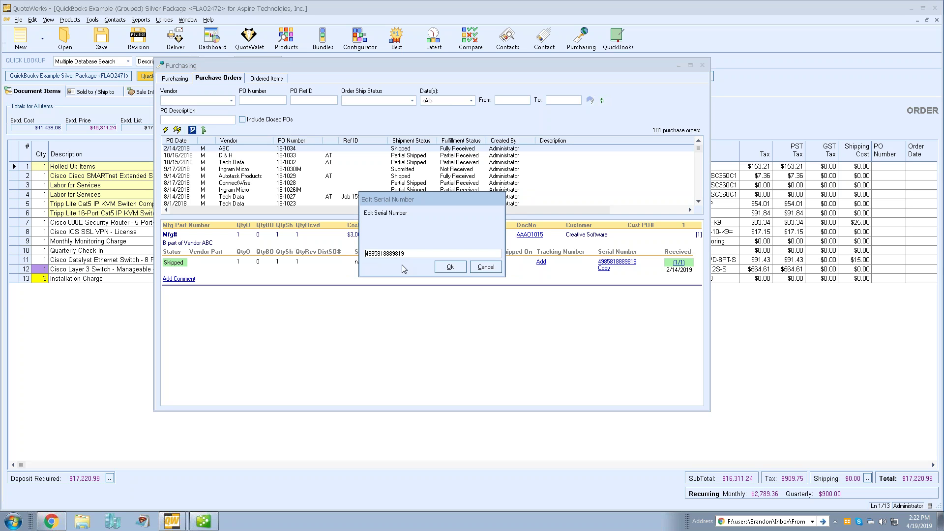
drag(379, 253, 374, 254)
text(754)
click(450, 267)
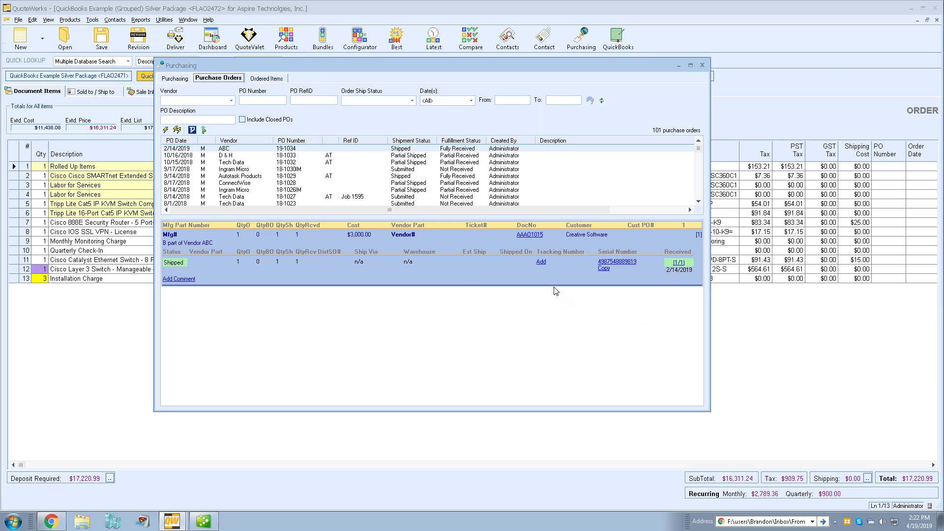
right_click(466, 260)
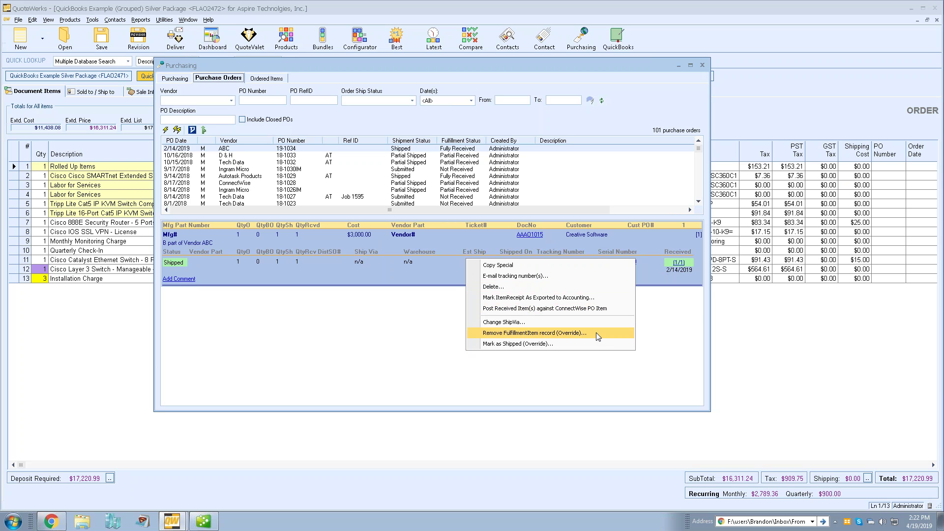
click(445, 269)
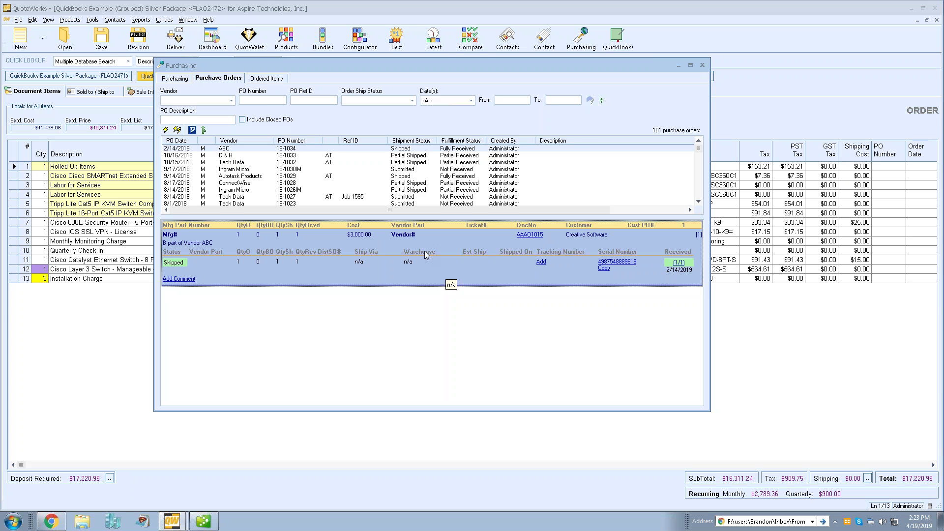
click(274, 80)
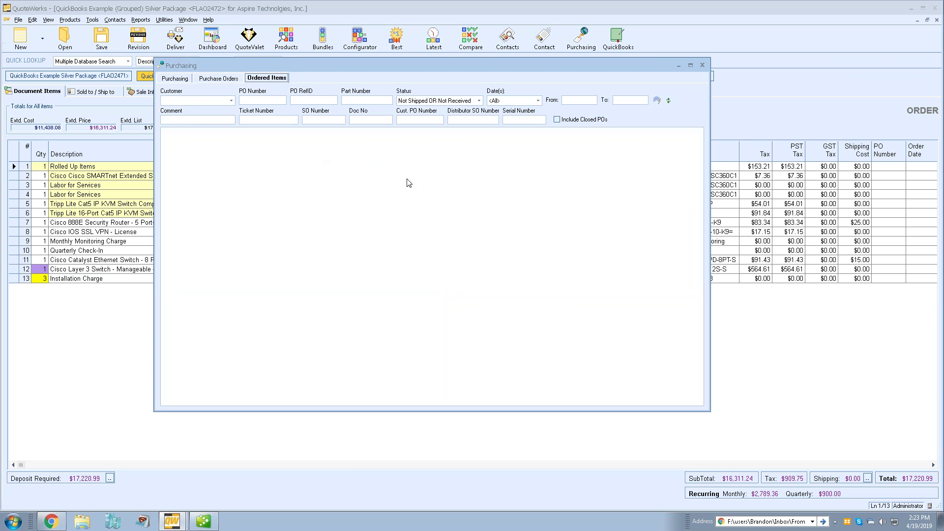
click(412, 119)
click(529, 119)
click(177, 80)
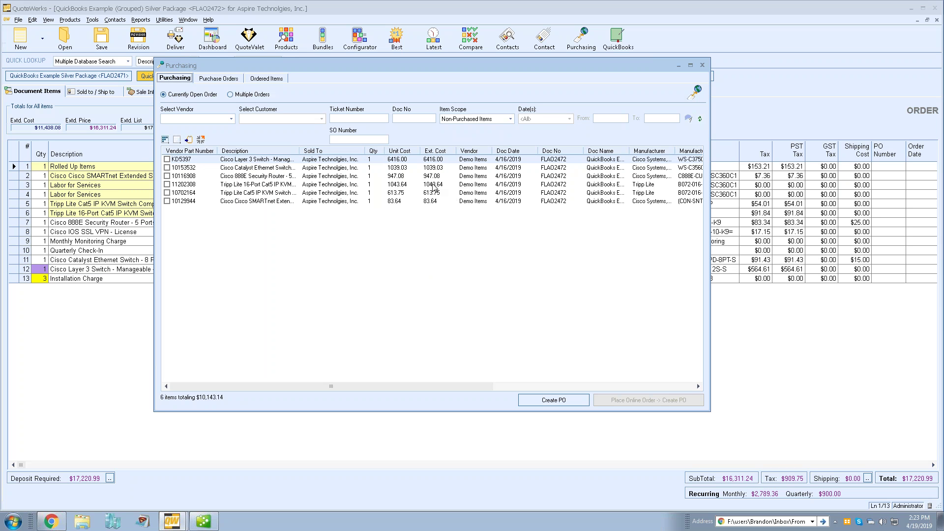
drag(328, 157, 347, 154)
- Close Purchasing and review activity history for quotes FLAQ2463 and AAAQ1093-01 in the QuoteValet Dashboard
click(702, 65)
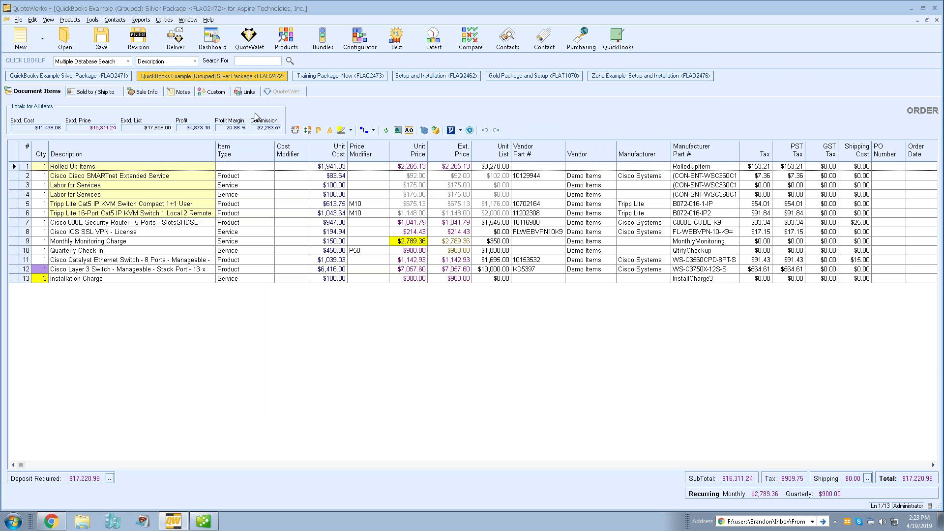
click(245, 44)
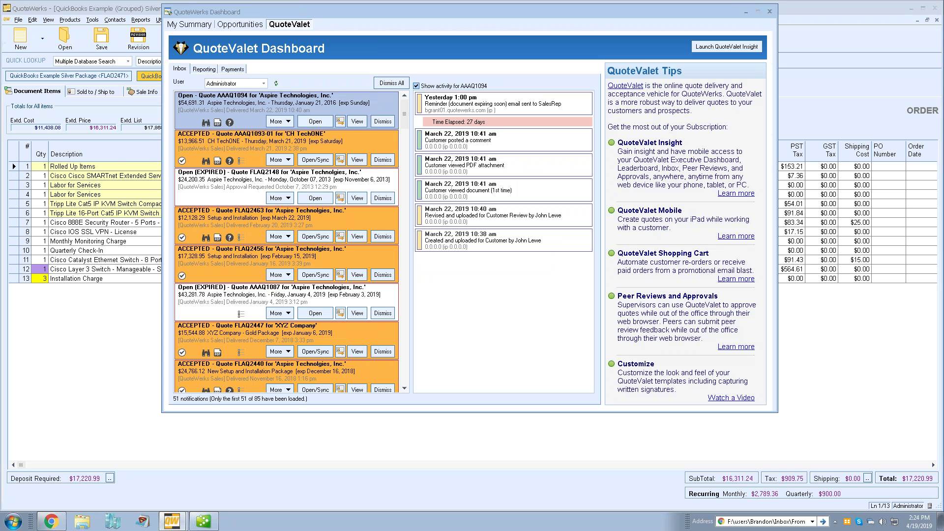
click(252, 142)
click(238, 227)
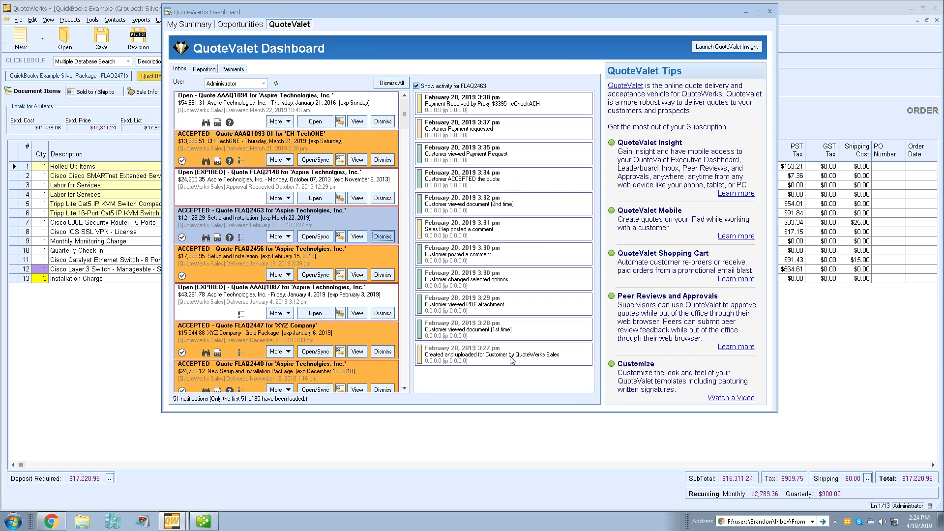
click(244, 156)
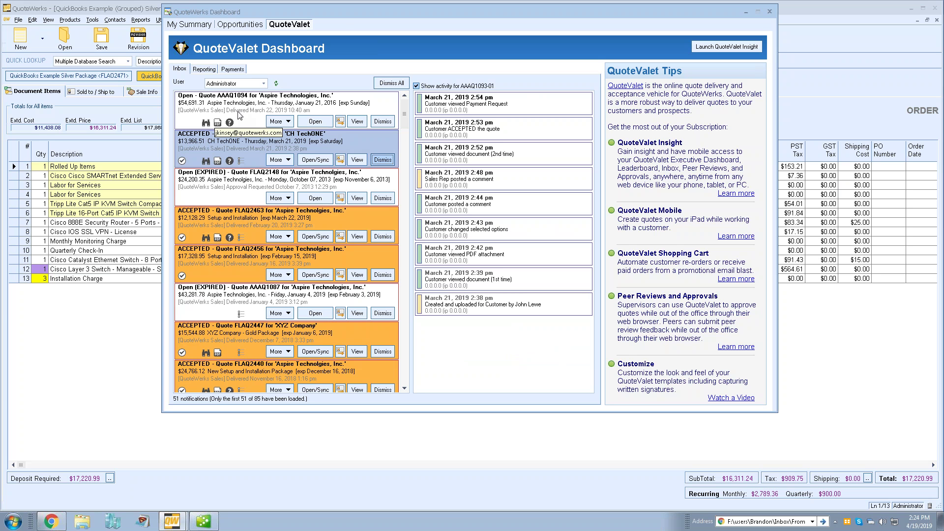
click(416, 87)
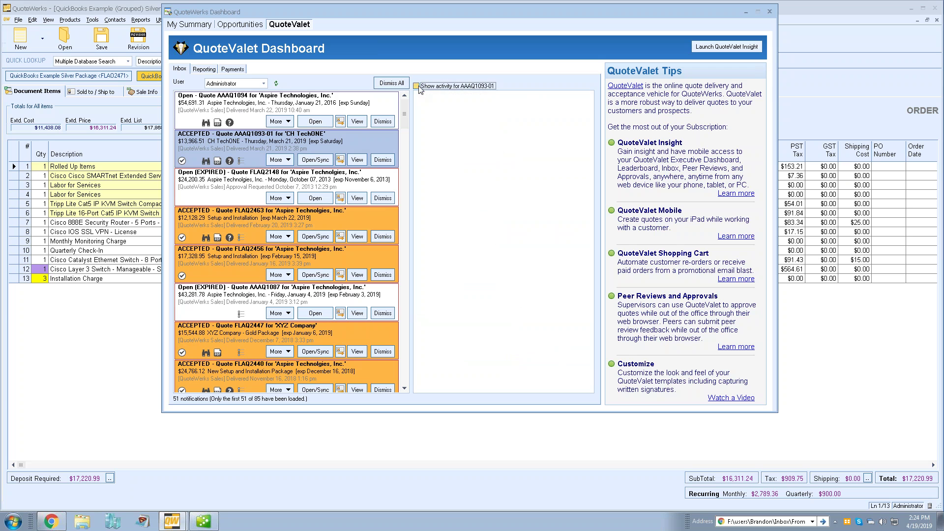
- Browse inbox notifications AAAQ1094, FLAQ2148, FLAQ2447, FLAQ2440 and FLAQ2439, then close the Dashboard
click(234, 110)
click(228, 187)
click(221, 240)
click(219, 259)
click(219, 301)
click(215, 336)
click(218, 383)
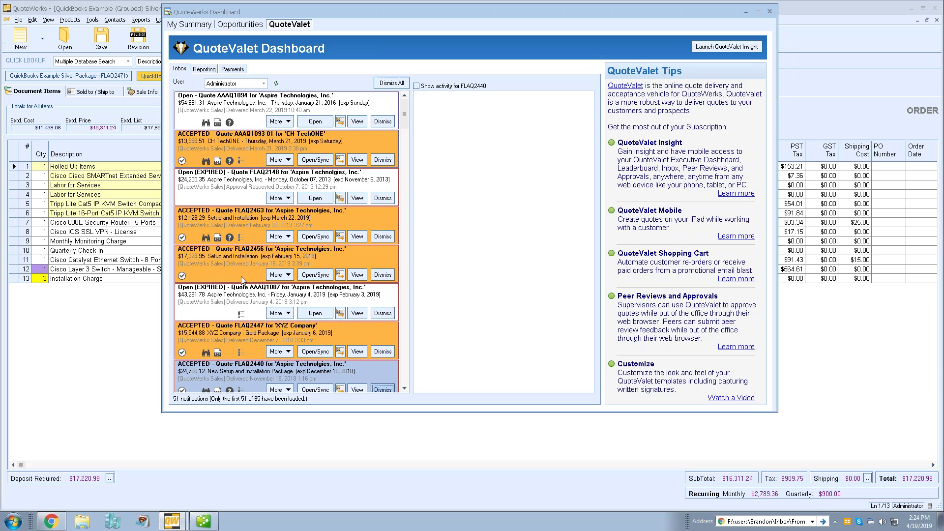
scroll(242, 262, down, 1)
click(240, 297)
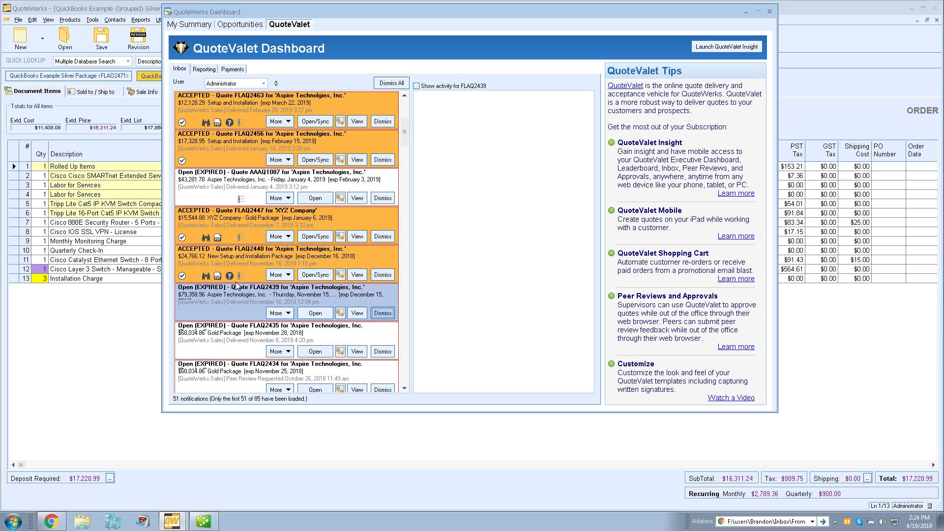
scroll(237, 285, up, 1)
click(230, 129)
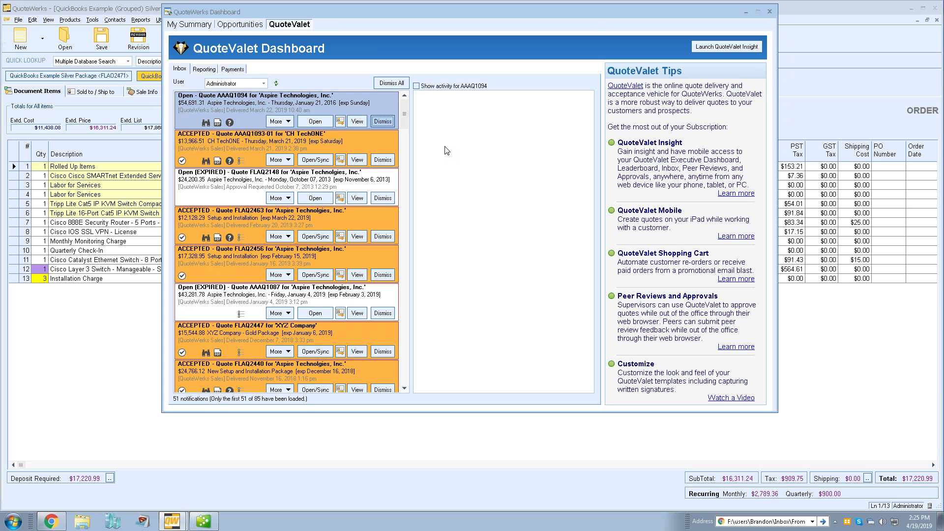
click(770, 12)
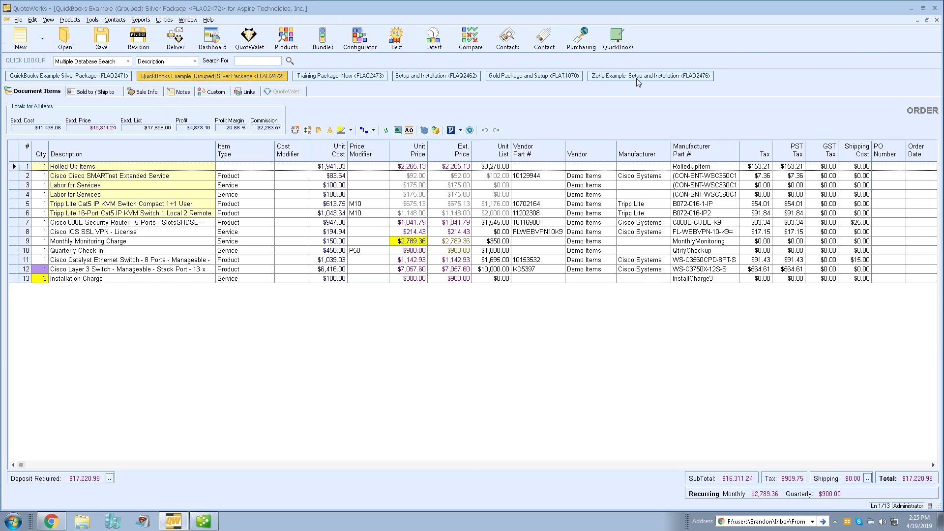
- Compare the Gold Package and Setup template with the Zoho Example, then bring up quote FLAQ2462
click(547, 76)
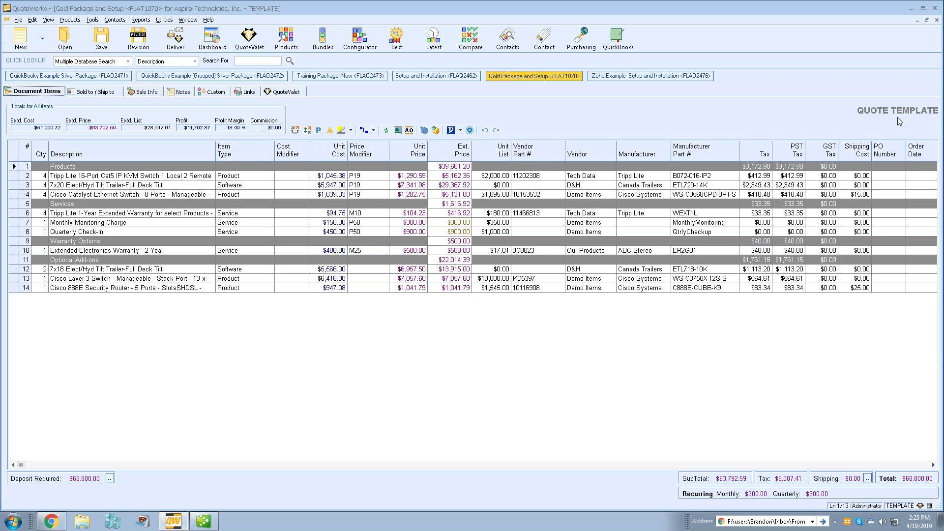
click(615, 77)
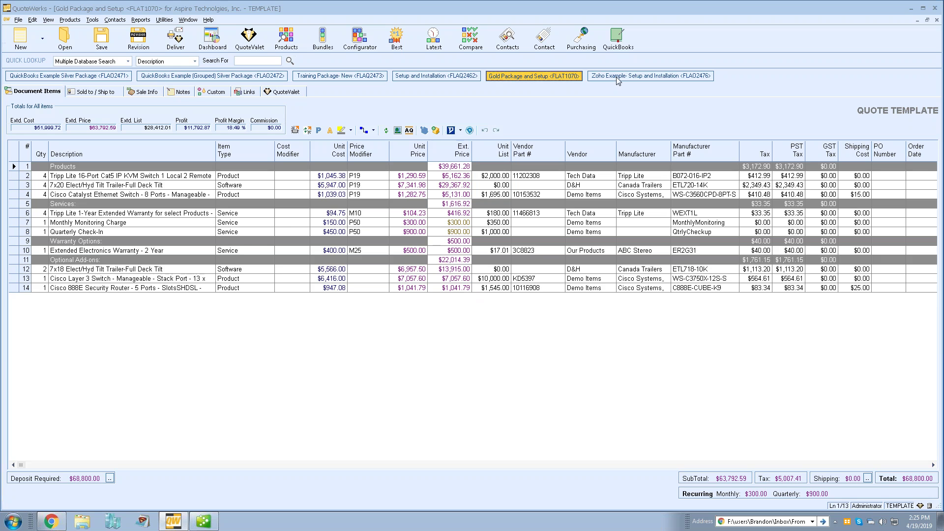
click(549, 77)
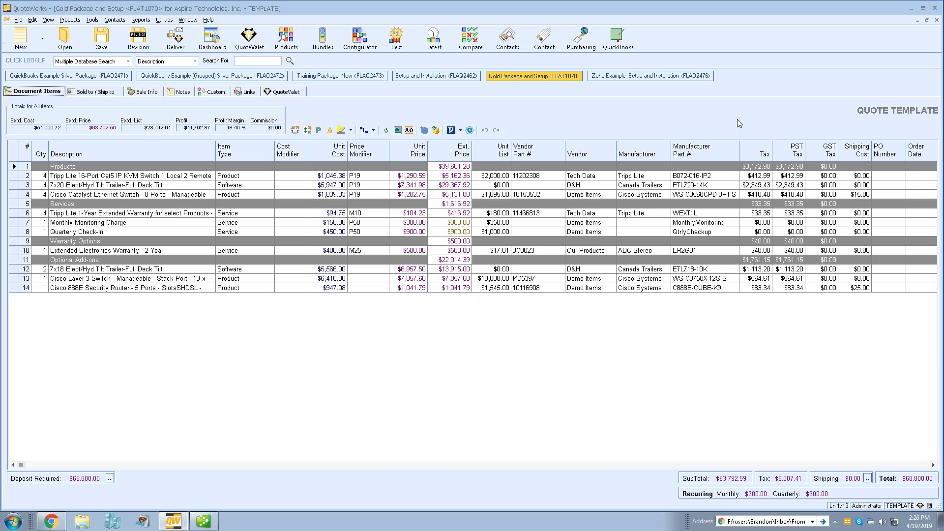
click(412, 77)
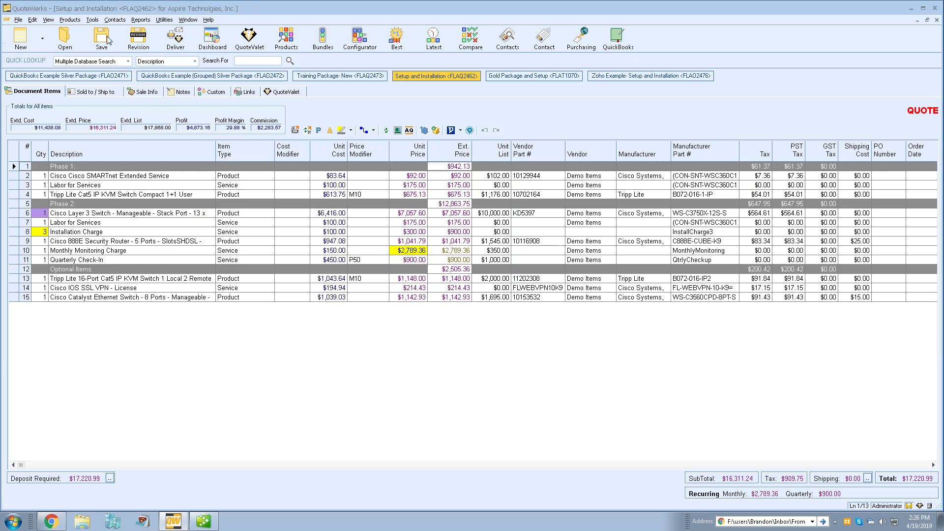
click(96, 22)
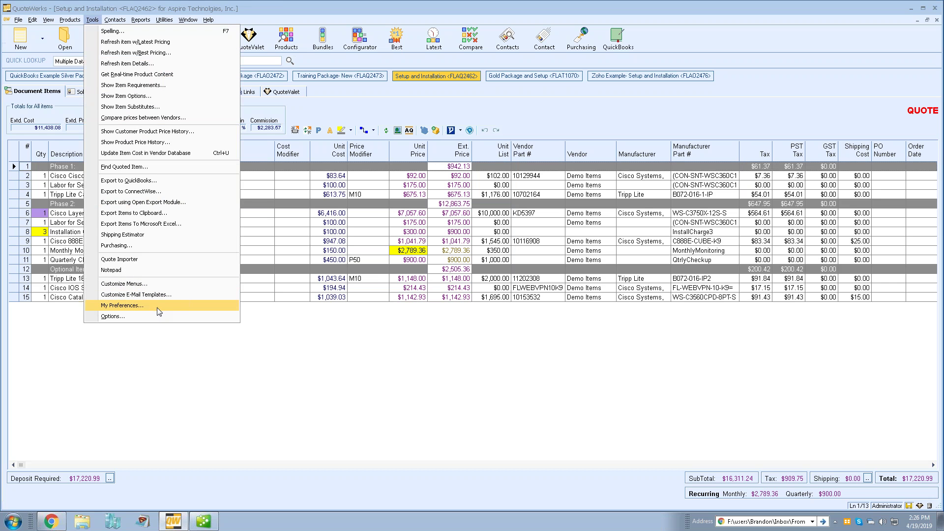
click(182, 309)
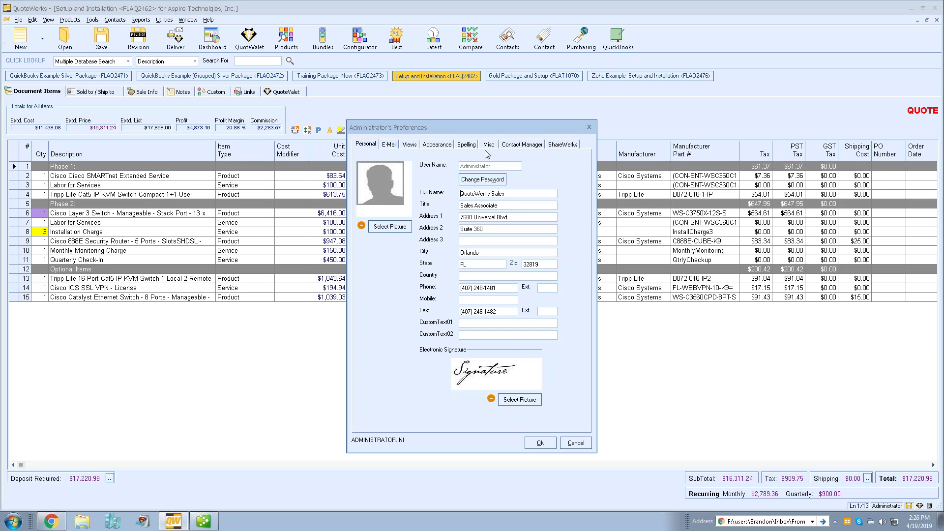
click(489, 146)
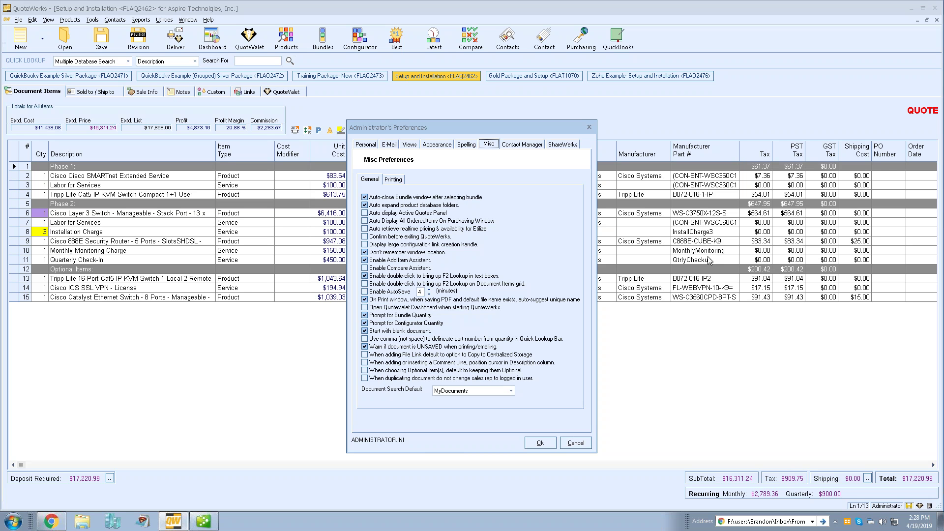
click(540, 442)
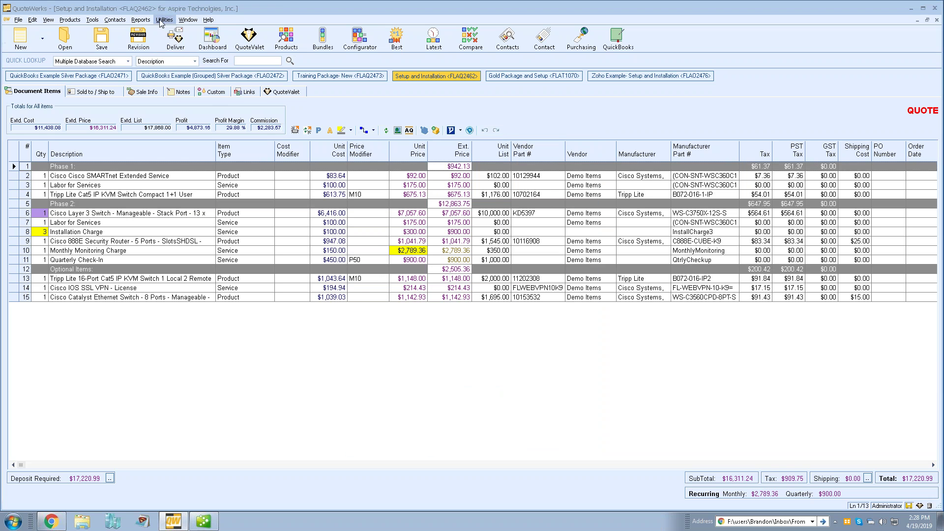
click(116, 20)
click(142, 67)
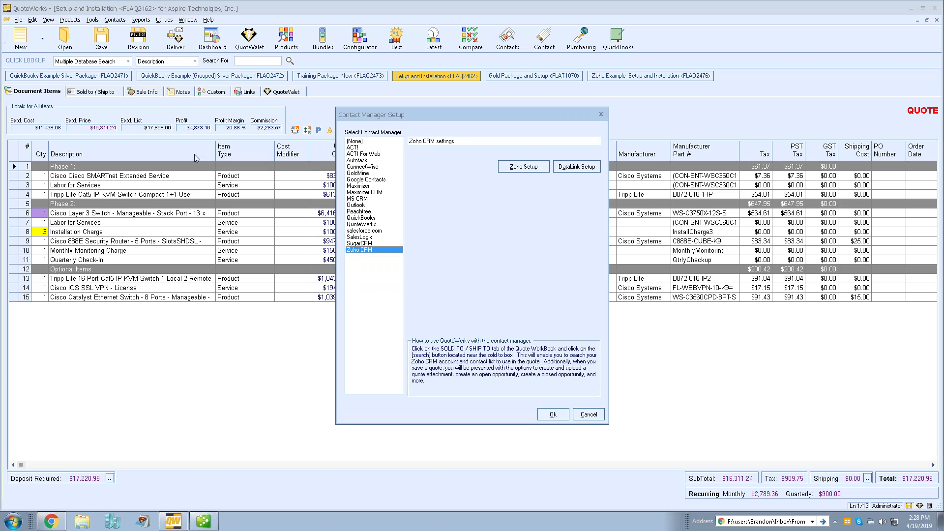
click(362, 198)
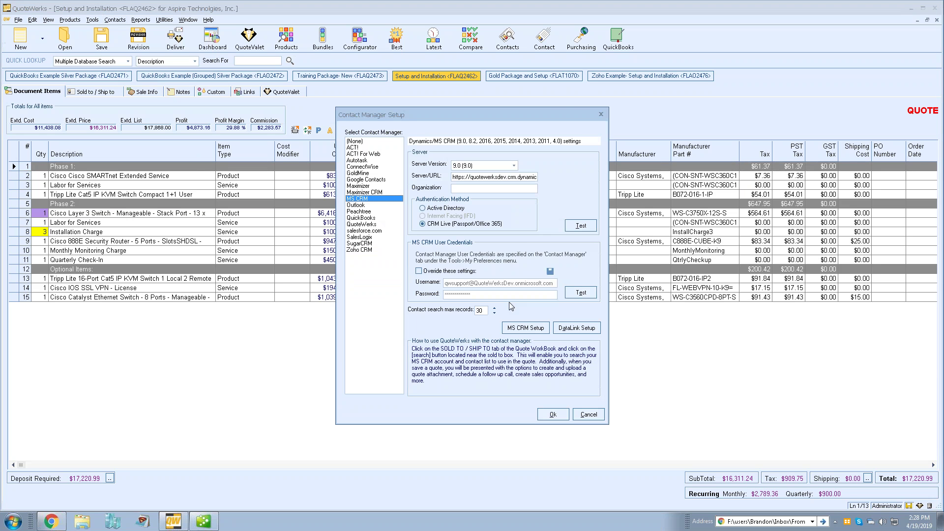
click(581, 329)
click(302, 224)
click(439, 199)
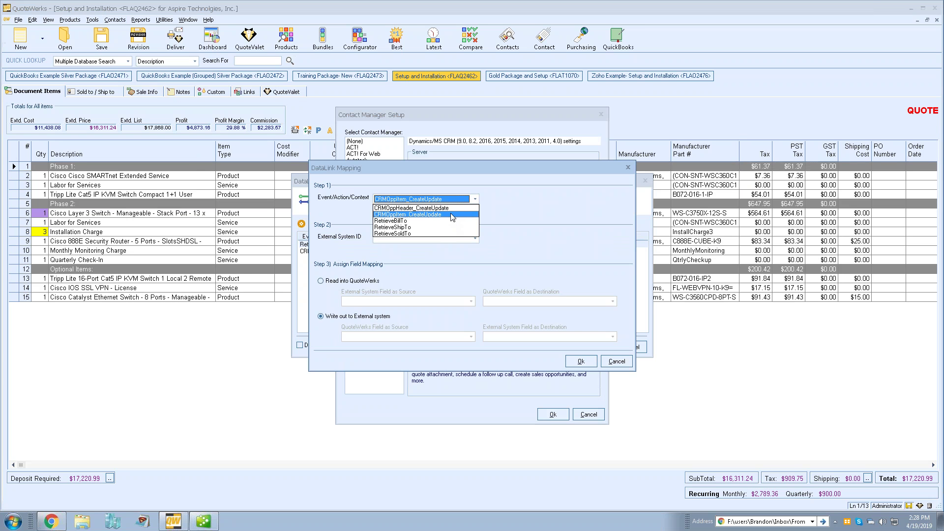
click(451, 215)
click(468, 238)
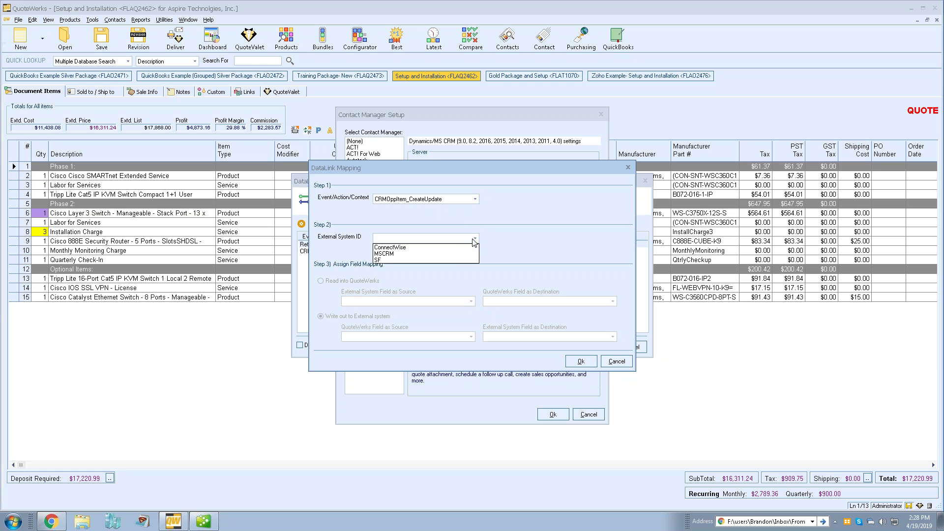
click(451, 254)
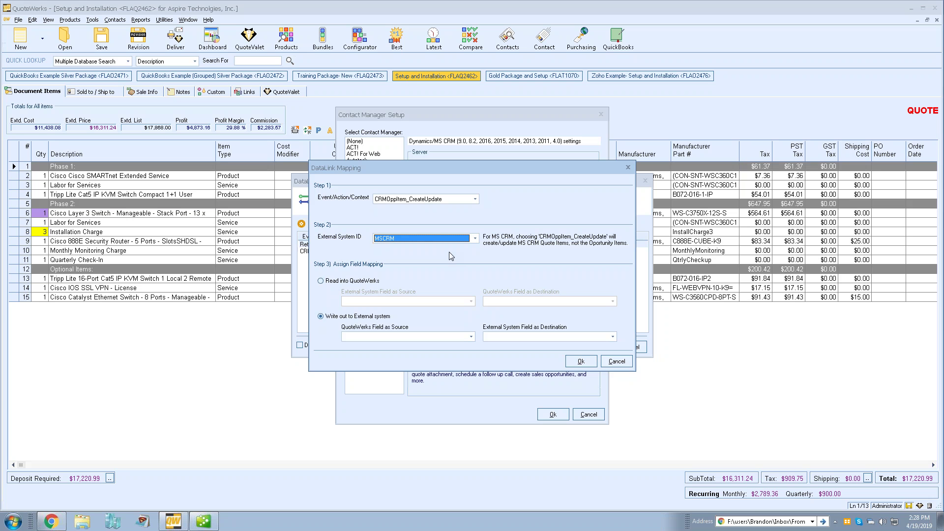
click(614, 362)
click(630, 347)
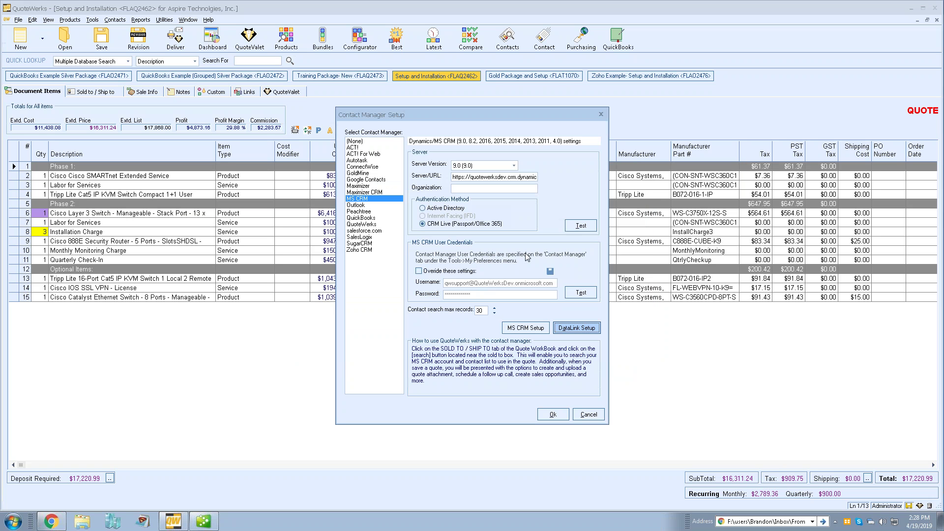
click(588, 413)
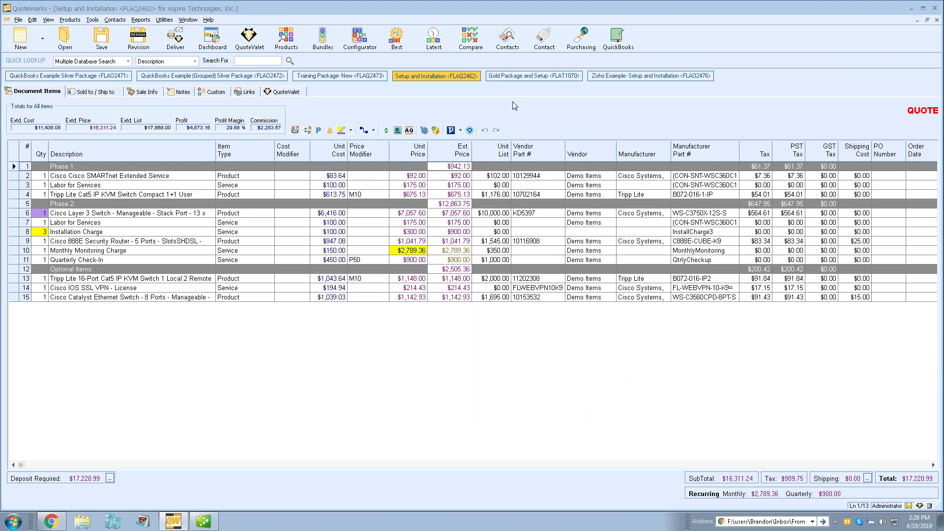